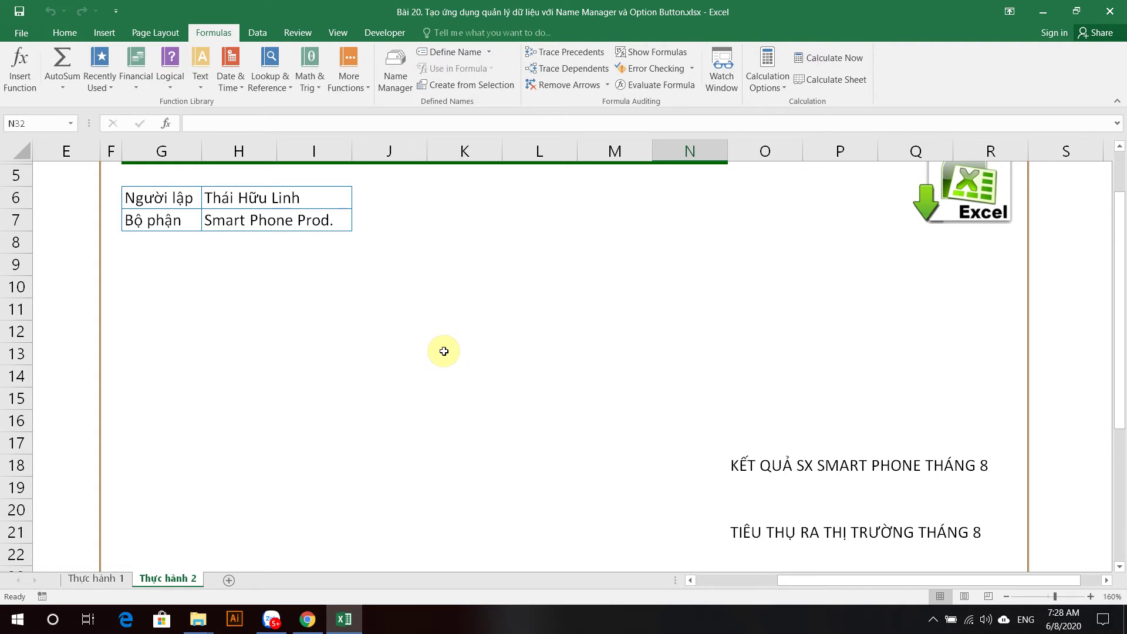
# Insert a form-control option button beside the row-18 title and delete its label
pyautogui.click(392, 32)
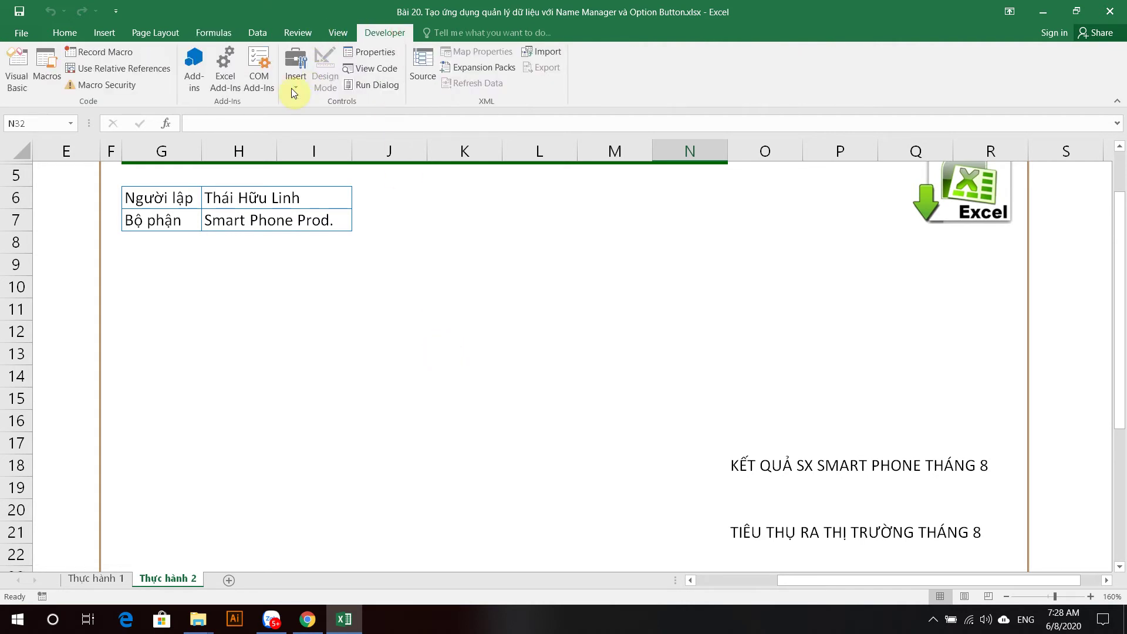
pyautogui.click(293, 82)
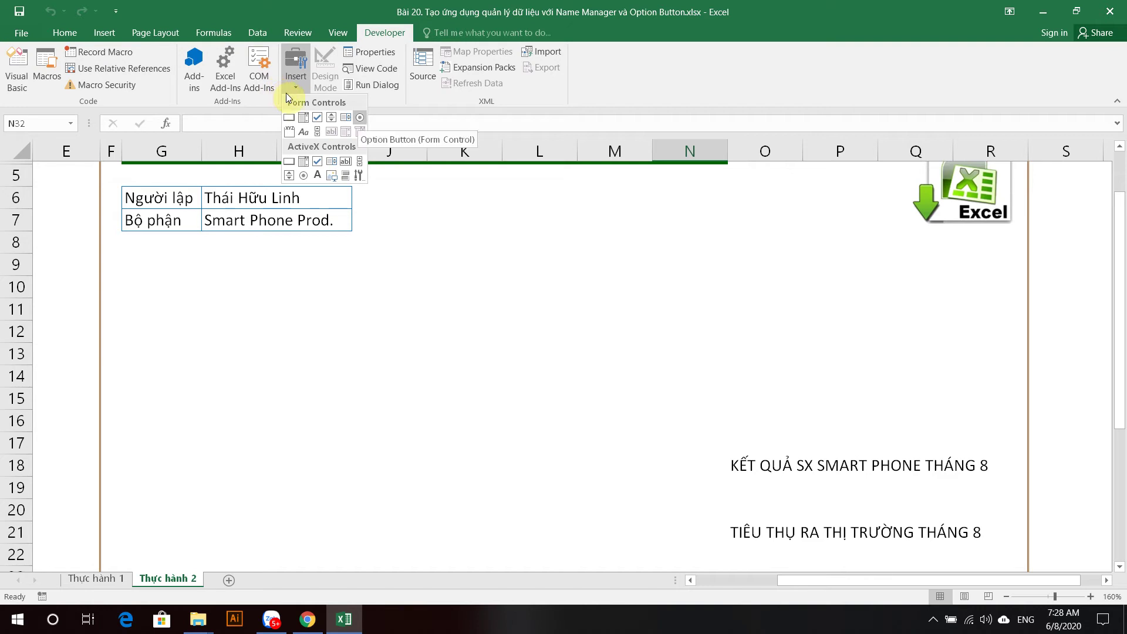
pyautogui.click(359, 117)
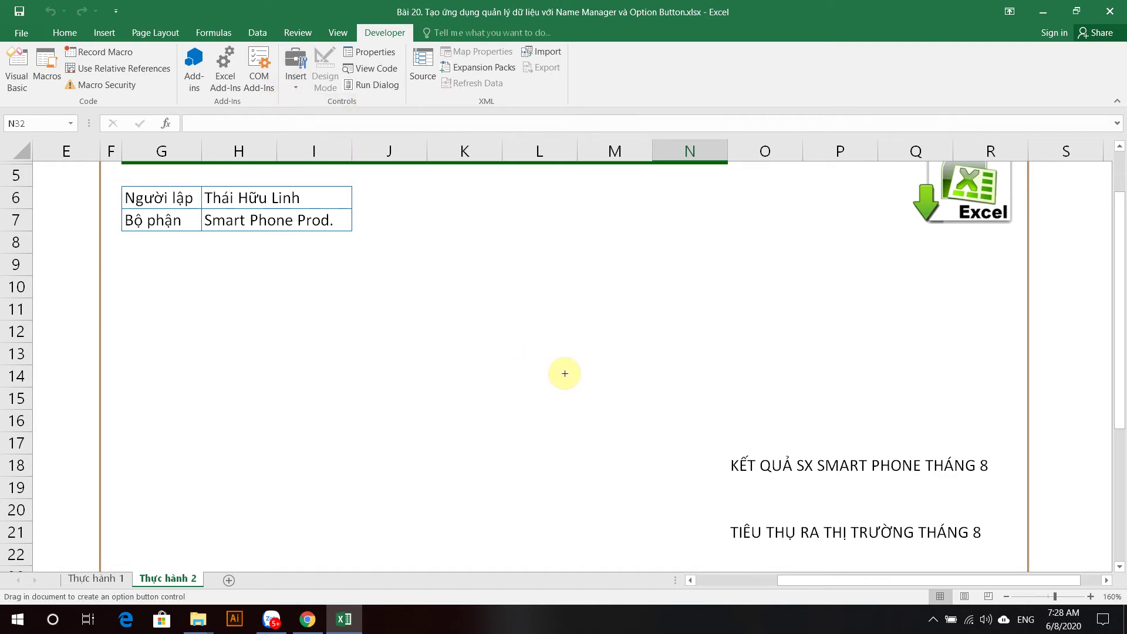
pyautogui.click(694, 462)
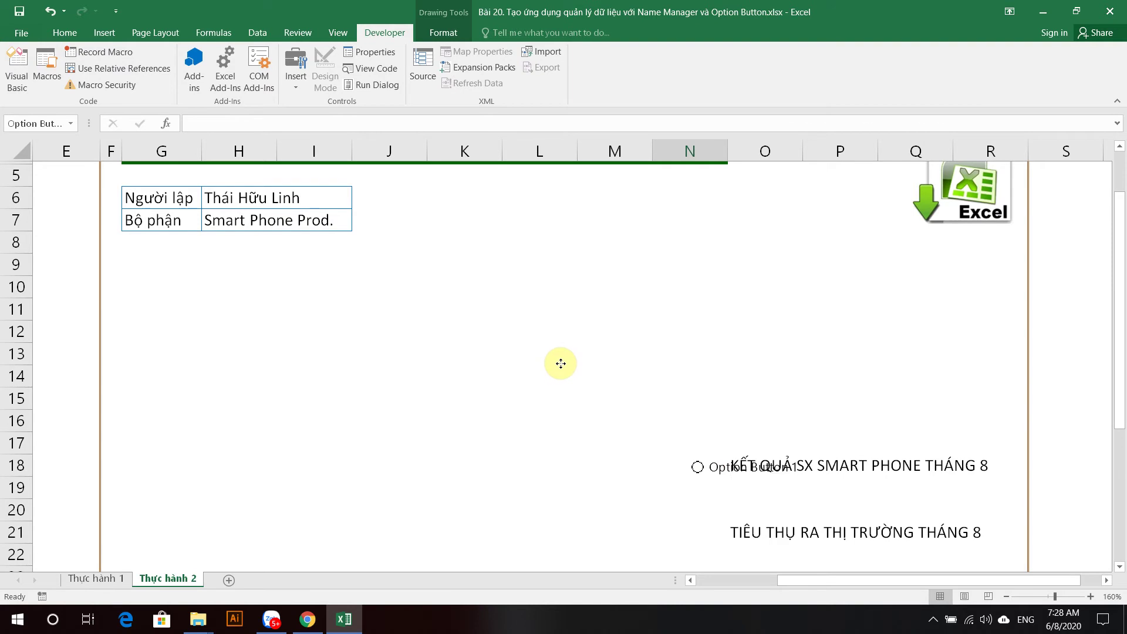
pyautogui.click(708, 465)
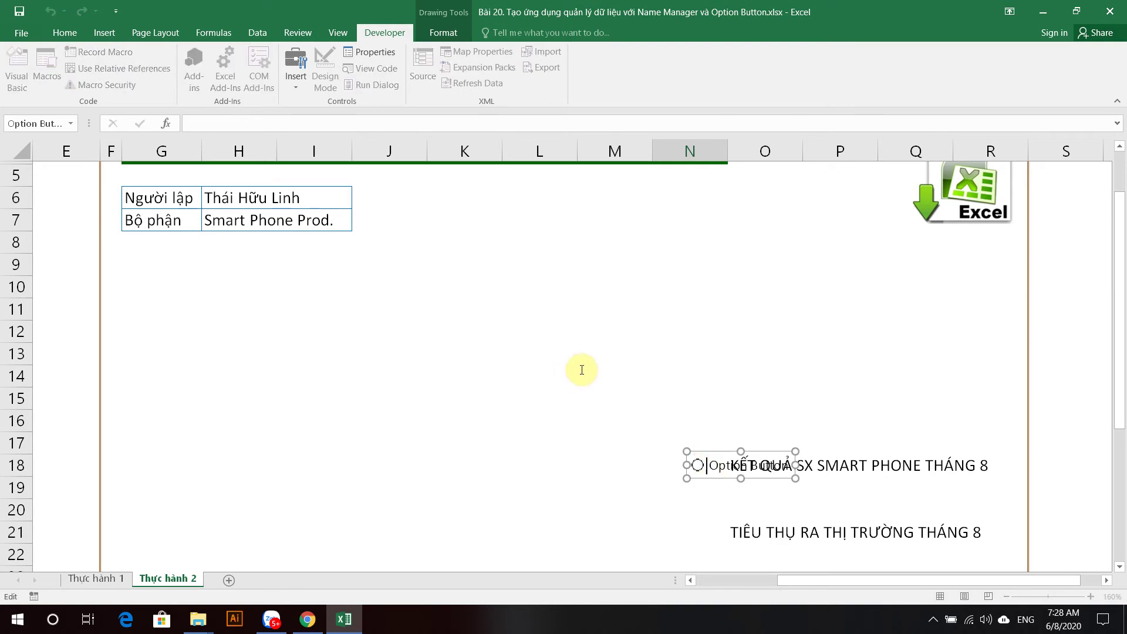
pyautogui.press('Delete')
pyautogui.press('Delete')
pyautogui.press('Delete')
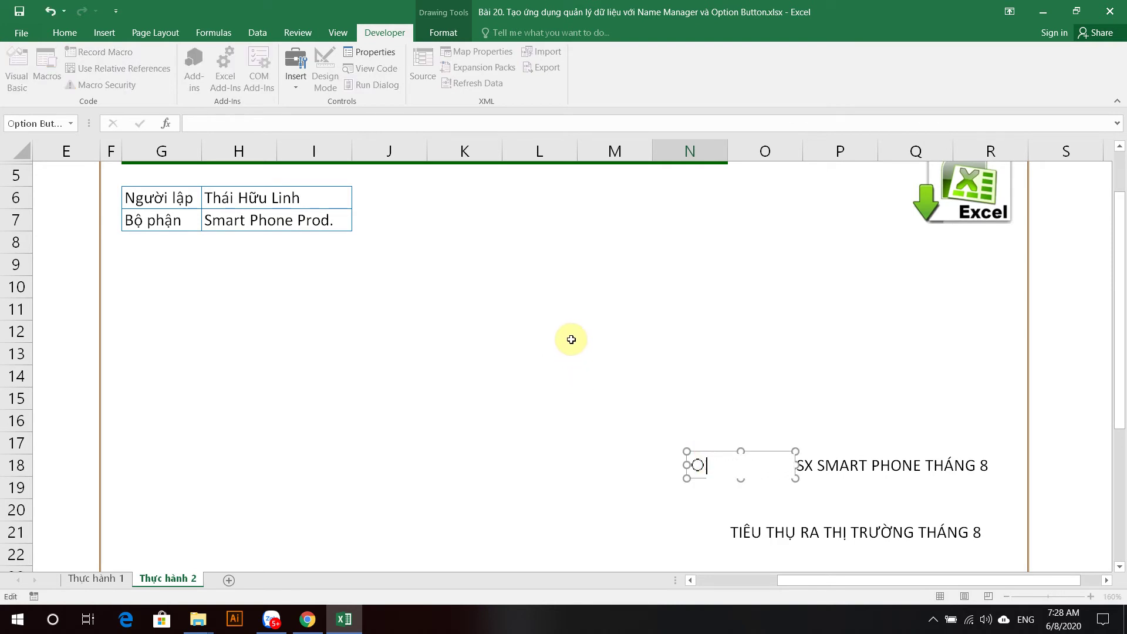
pyautogui.click(723, 406)
# Duplicate the button twice with Ctrl+D, move one copy beside the row-24 title, and select the buttons
pyautogui.scroll(-4, 667, 303)
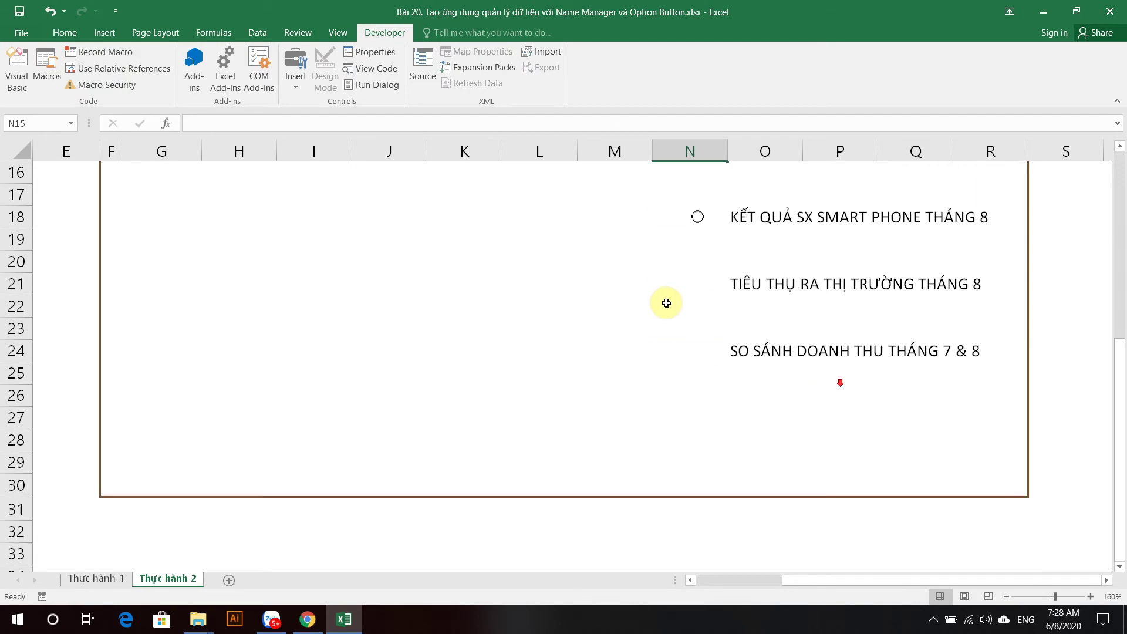
pyautogui.rightClick(697, 217)
pyautogui.press('Escape')
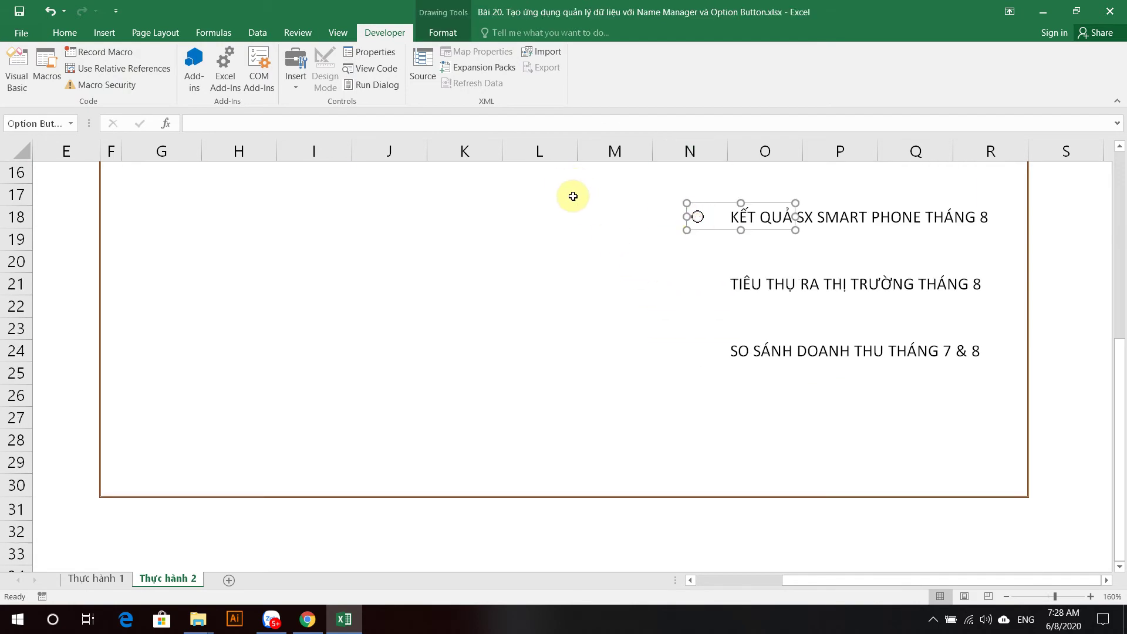
pyautogui.hotkey('ctrl', 'd')
pyautogui.hotkey('ctrl', 'd')
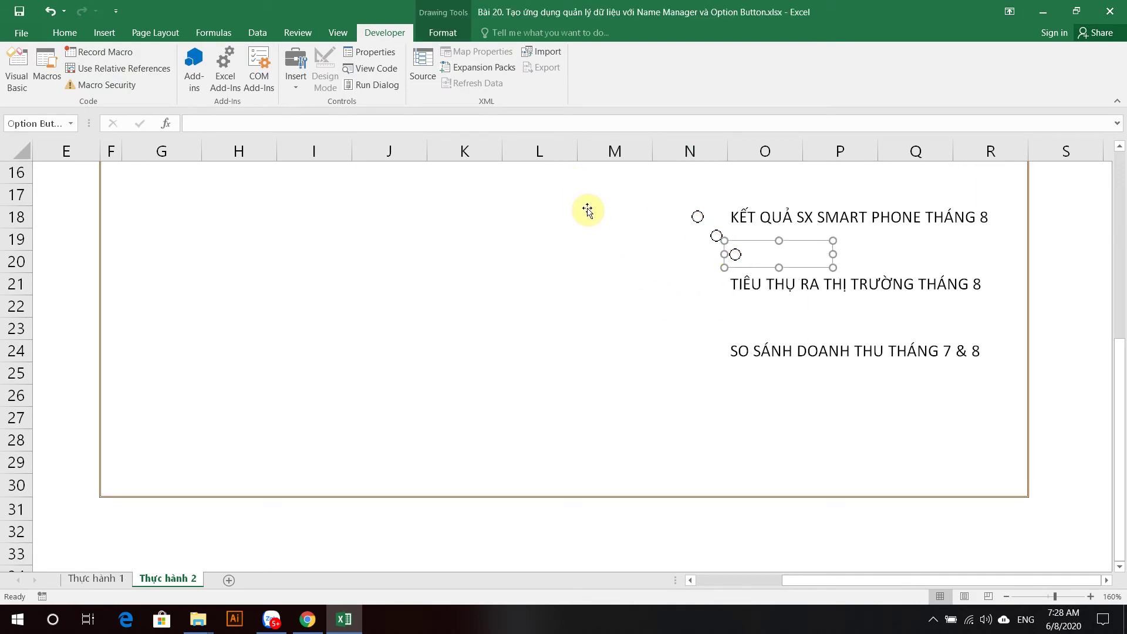
pyautogui.moveTo(587, 210); pyautogui.dragTo(567, 294)
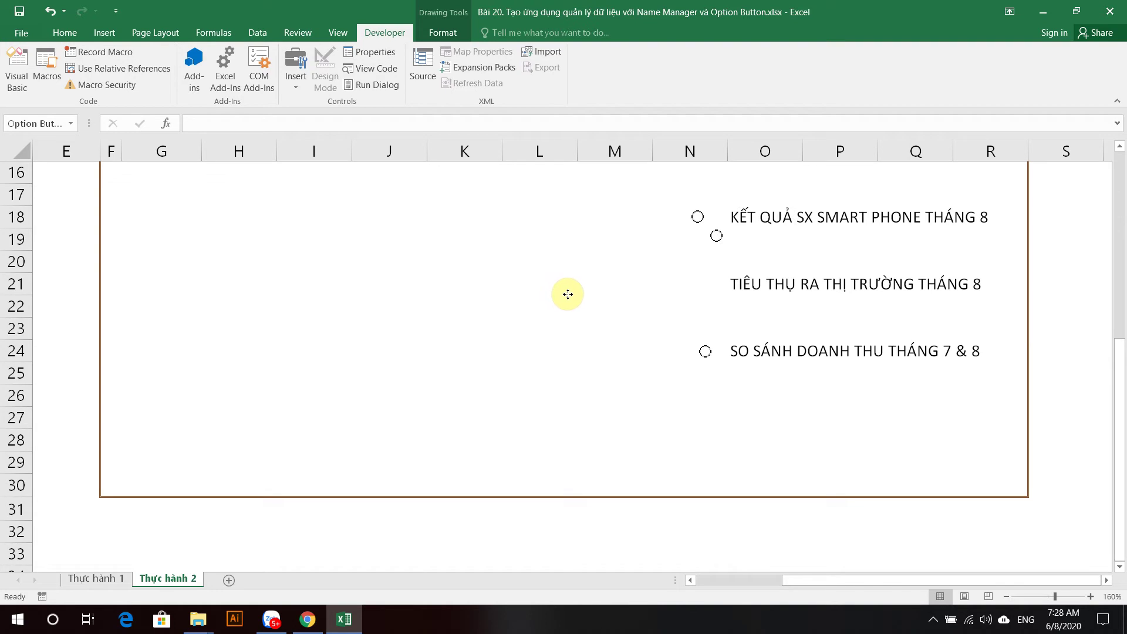
pyautogui.keyDown('ctrl'); pyautogui.click(706, 354); pyautogui.keyUp('ctrl')
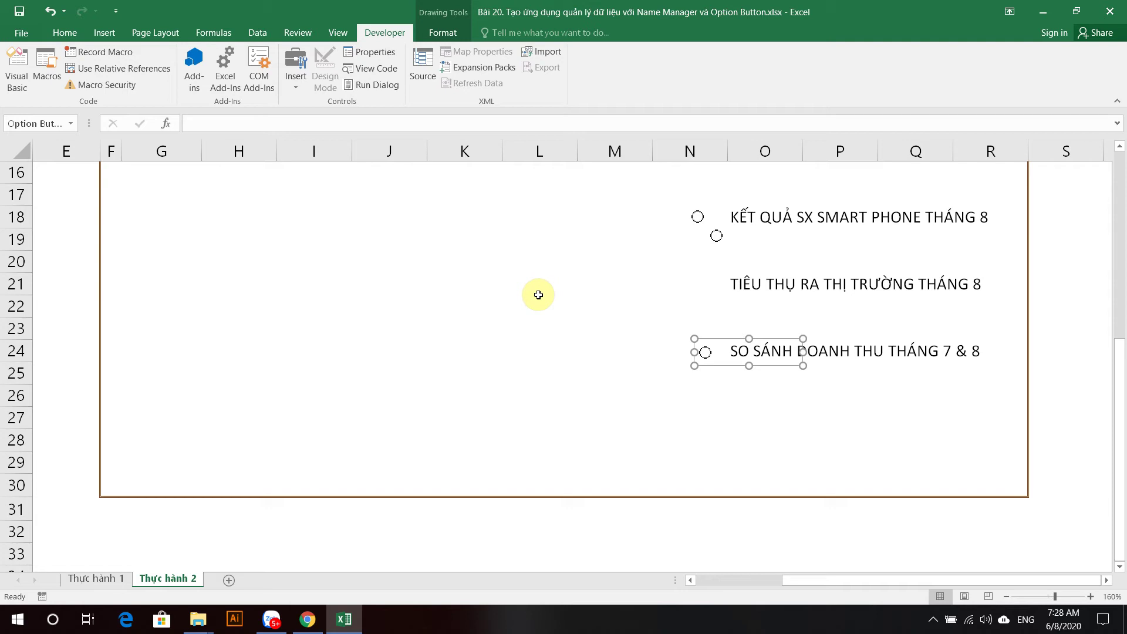
pyautogui.keyDown('ctrl'); pyautogui.click(716, 237); pyautogui.keyUp('ctrl')
# Add the row-18 button to the selection and align the three option buttons on their centres
pyautogui.keyDown('ctrl'); pyautogui.click(697, 216); pyautogui.keyUp('ctrl')
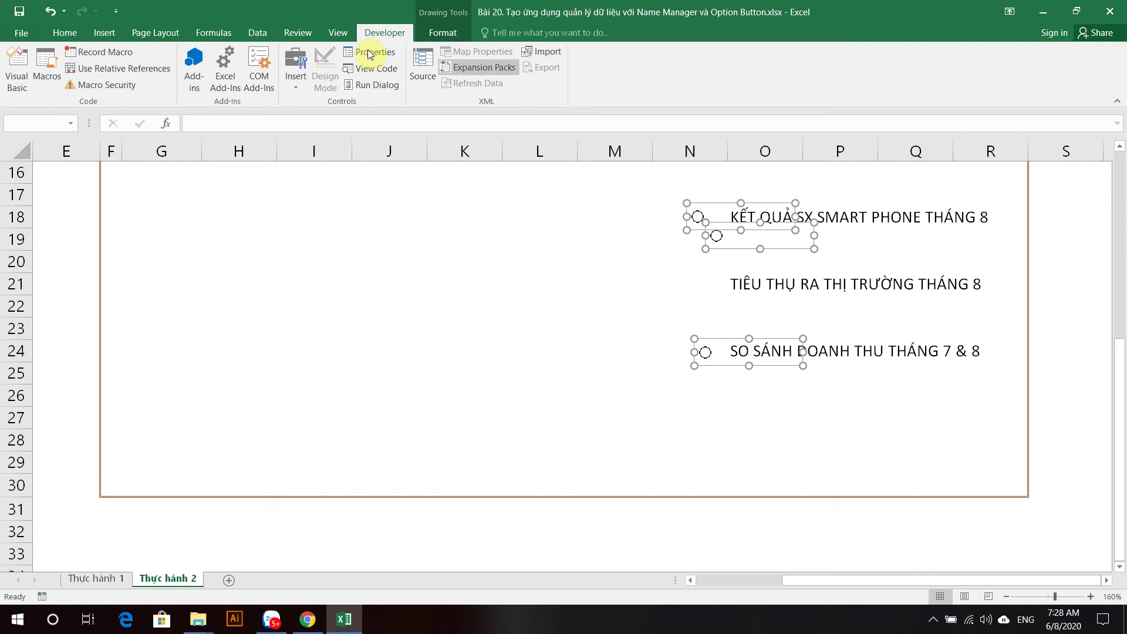
pyautogui.click(444, 32)
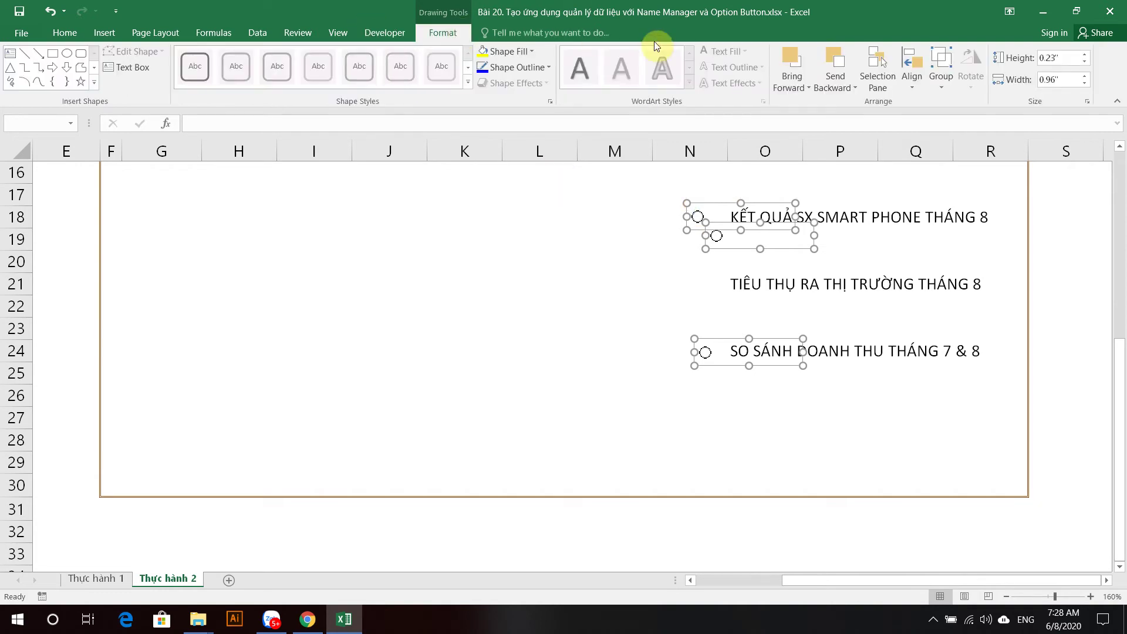
pyautogui.click(915, 64)
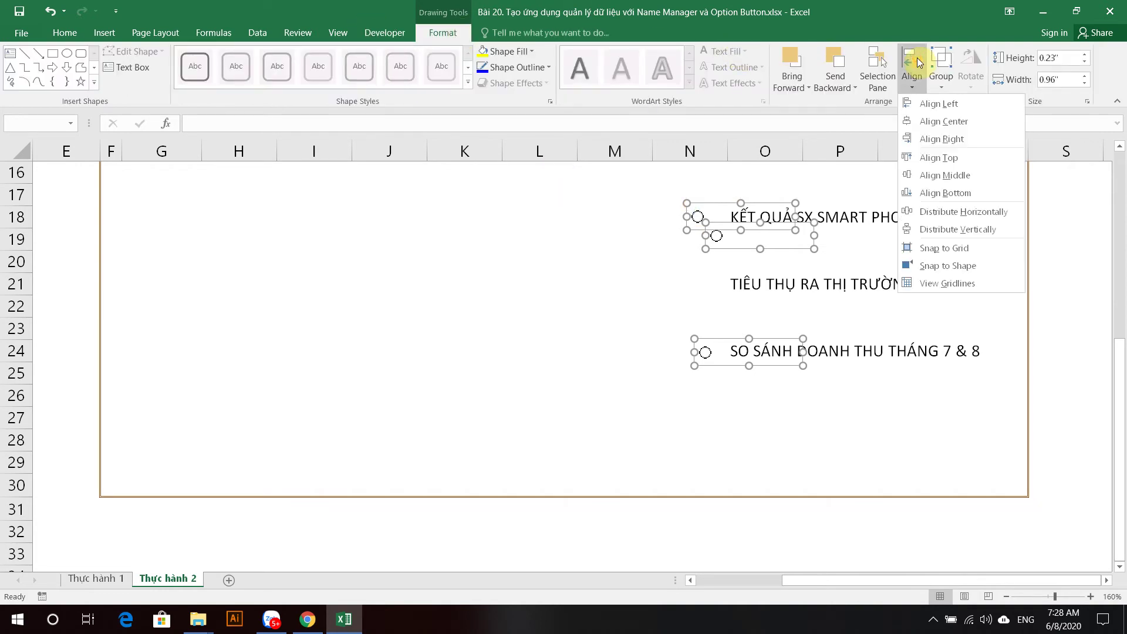
pyautogui.press('Down')
pyautogui.press('Down')
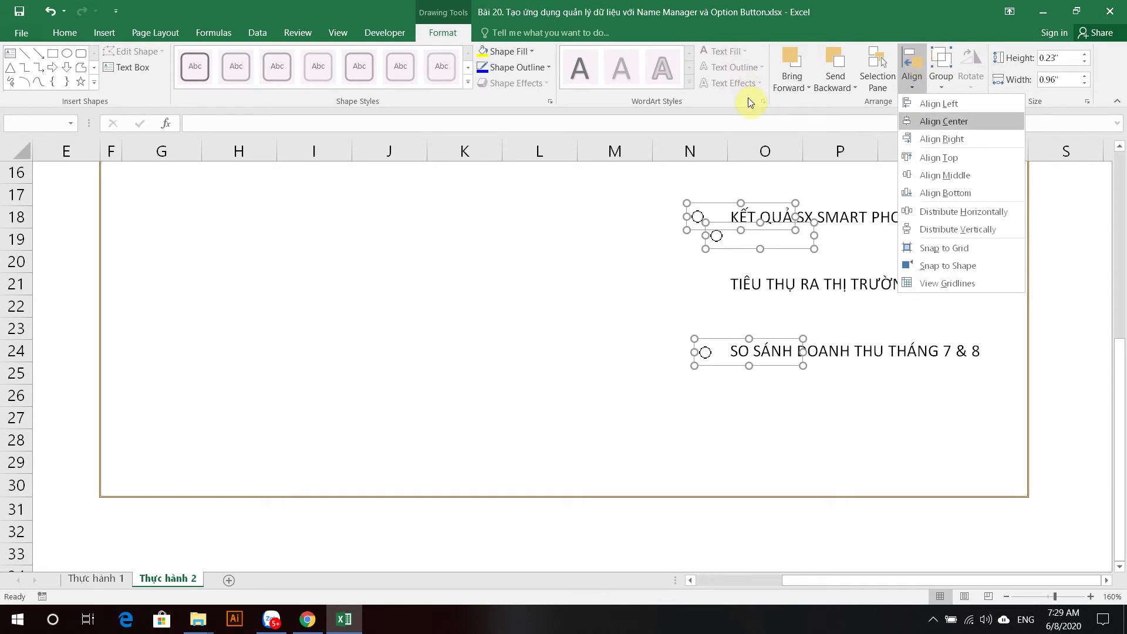
pyautogui.press('Return')
pyautogui.press('Right')
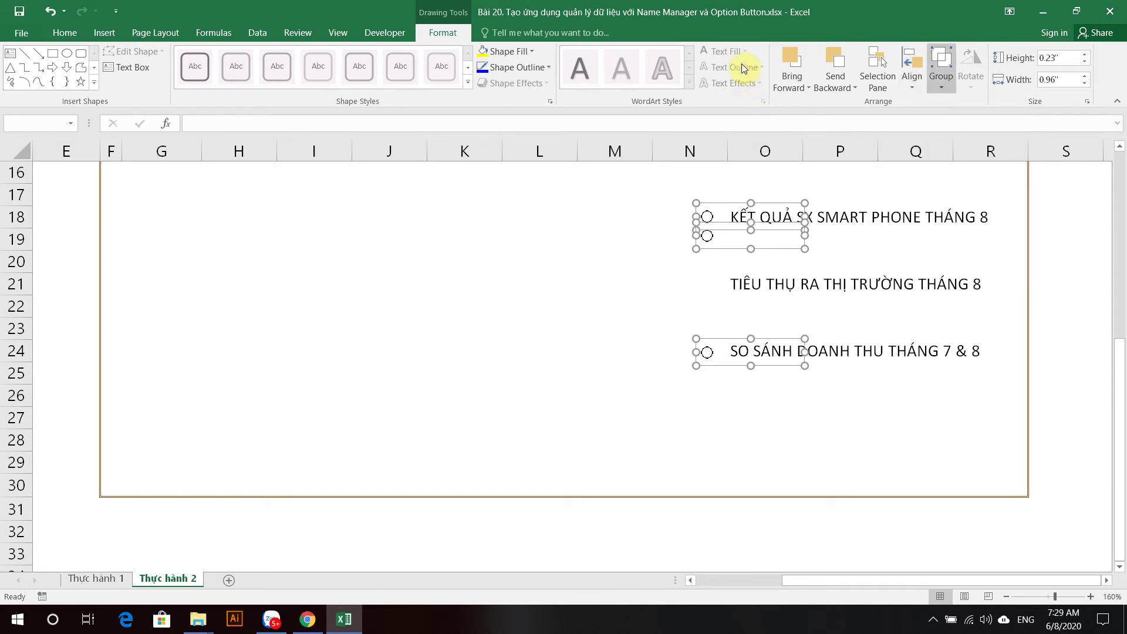
# Distribute the three option buttons evenly top to bottom, then deselect them
pyautogui.press('Left')
pyautogui.press('Down')
pyautogui.press('Down')
pyautogui.press('Down')
pyautogui.press('Down')
pyautogui.press('Down')
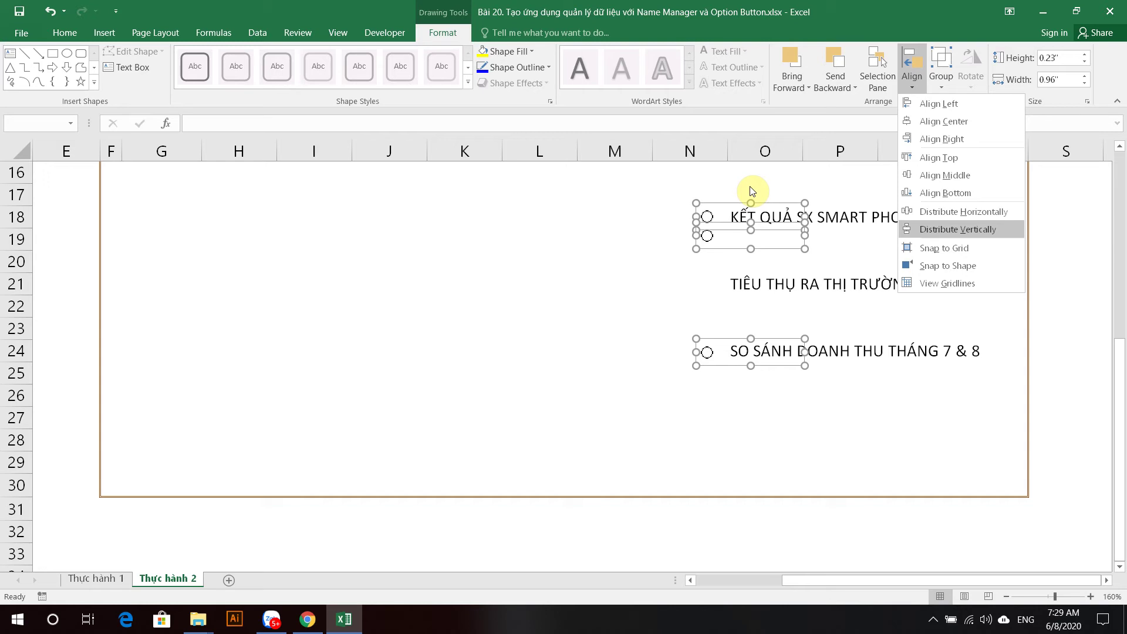
pyautogui.click(937, 233)
pyautogui.click(1048, 243)
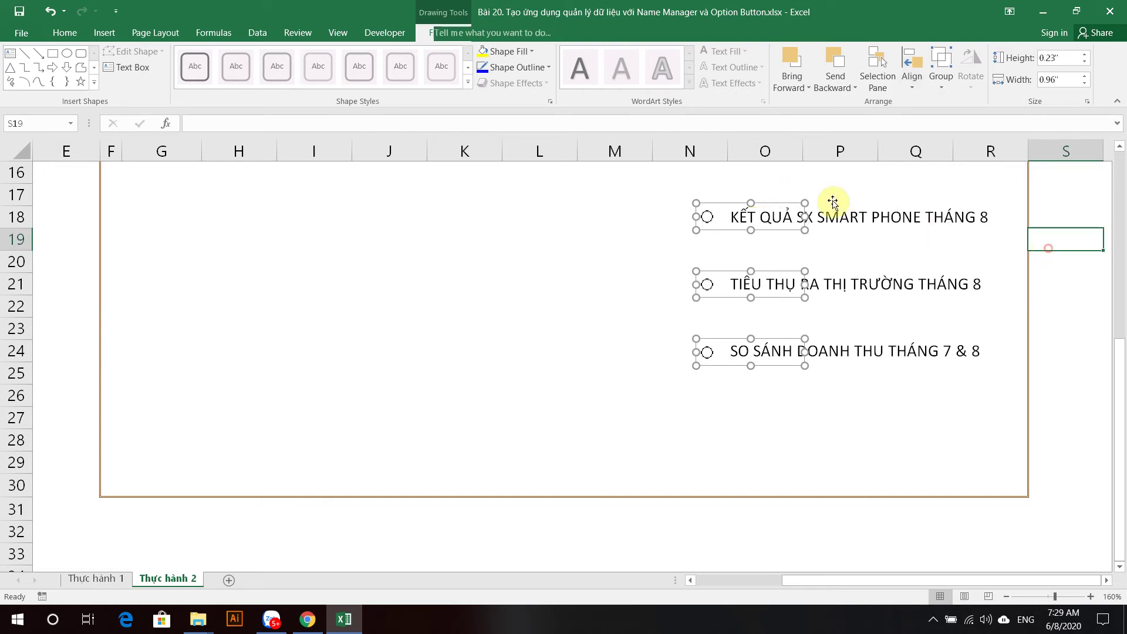
pyautogui.scroll(3, 1024, 288)
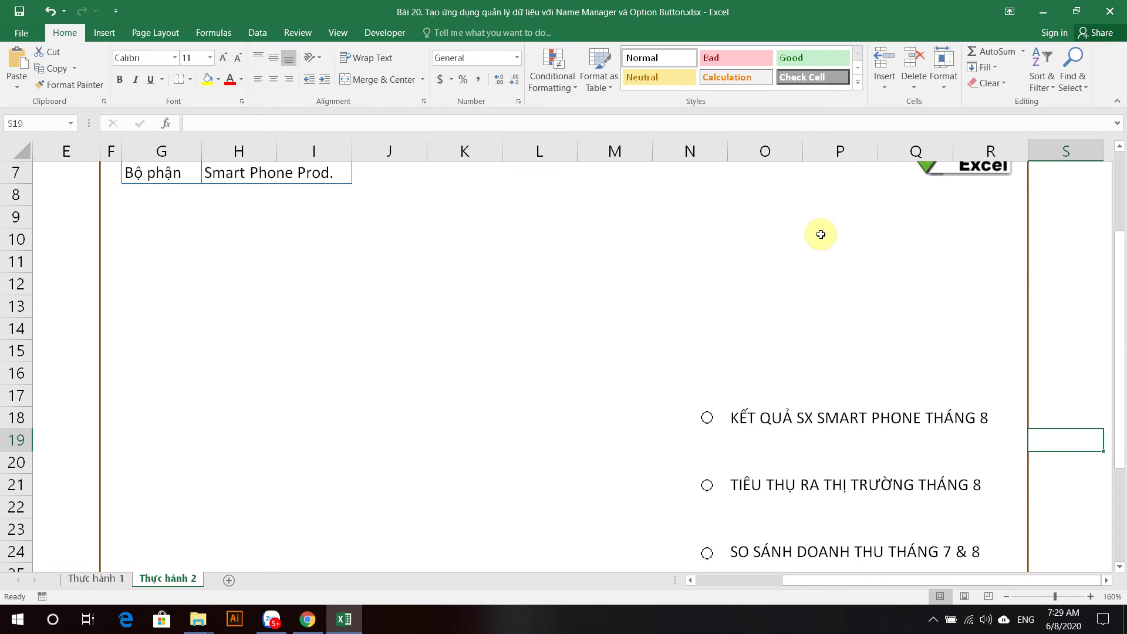
# In Format Control, set the row-18 option button's cell link to D5 on Thực hành 2
pyautogui.rightClick(707, 417)
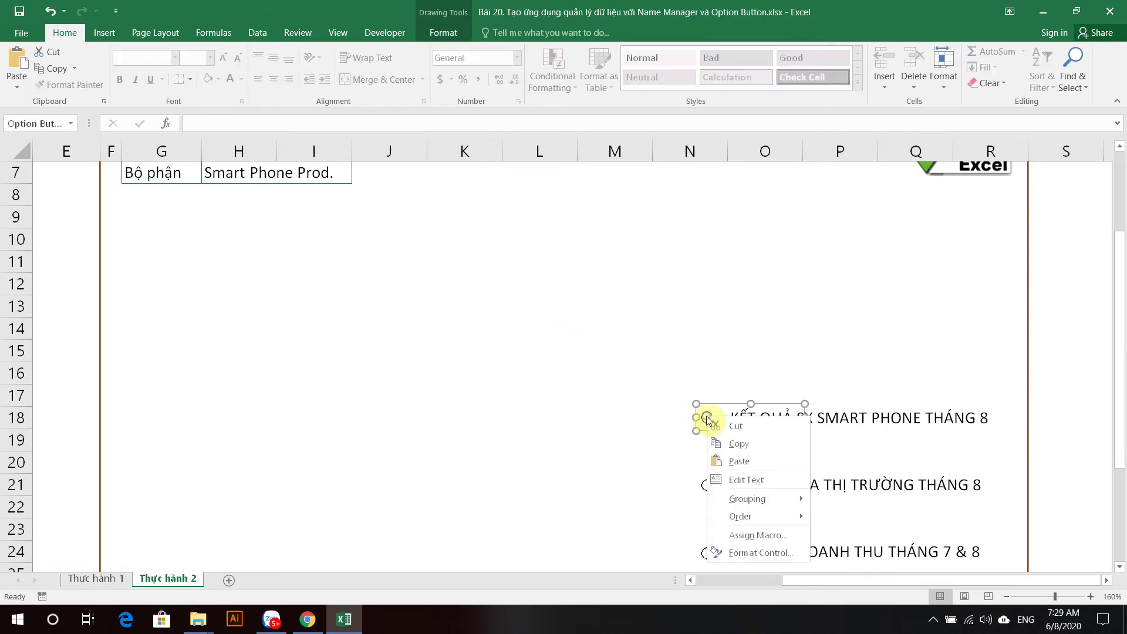
pyautogui.press('Up')
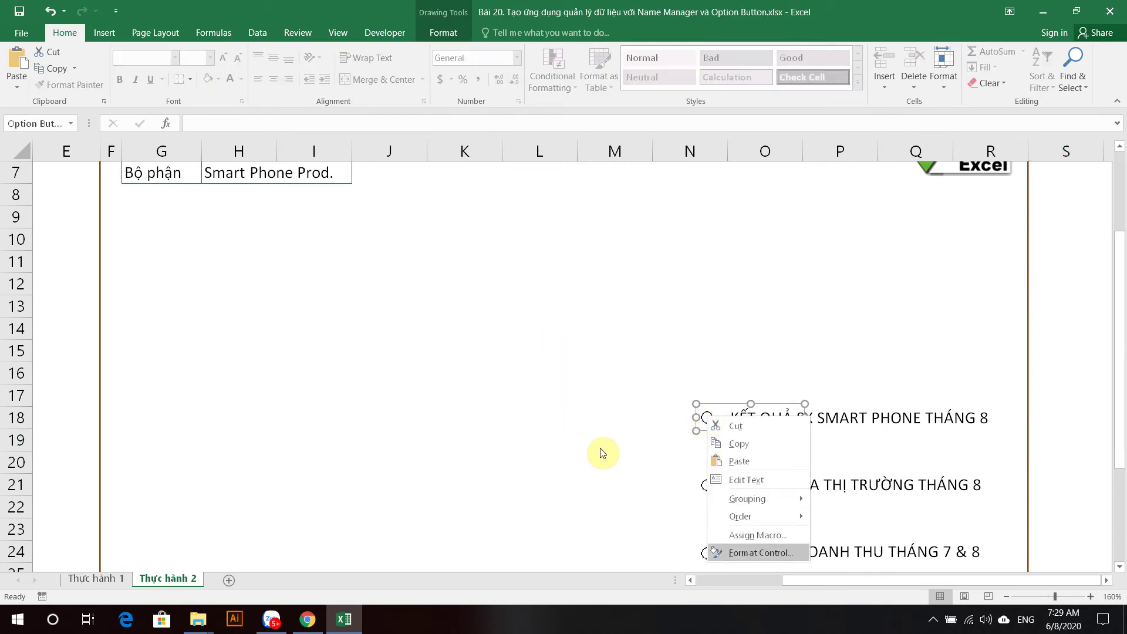
pyautogui.click(749, 553)
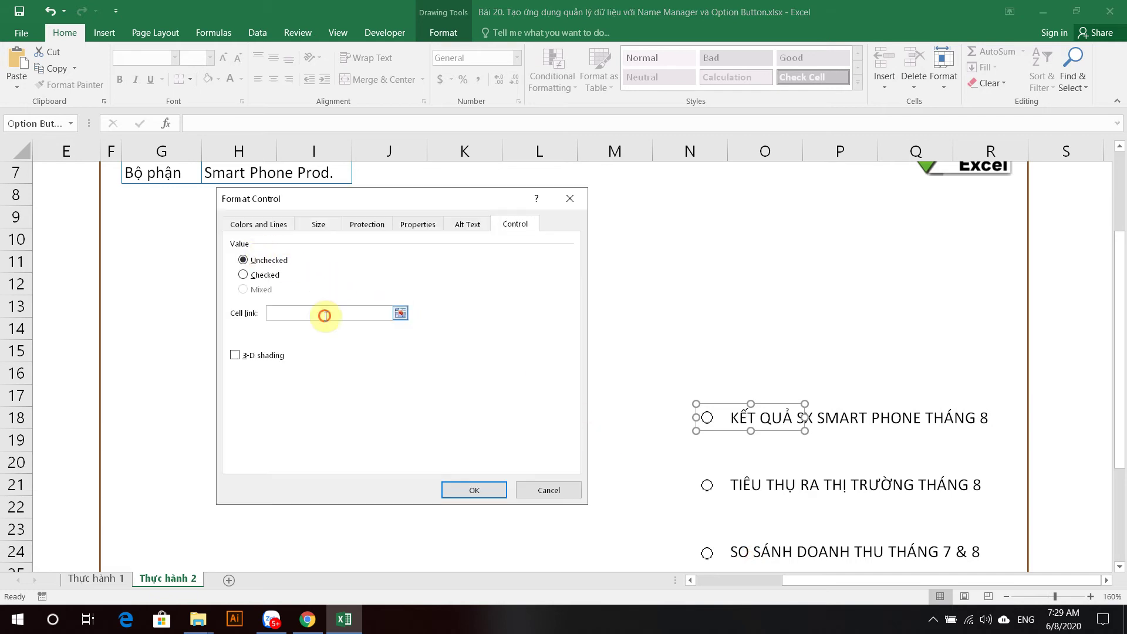
pyautogui.click(326, 316)
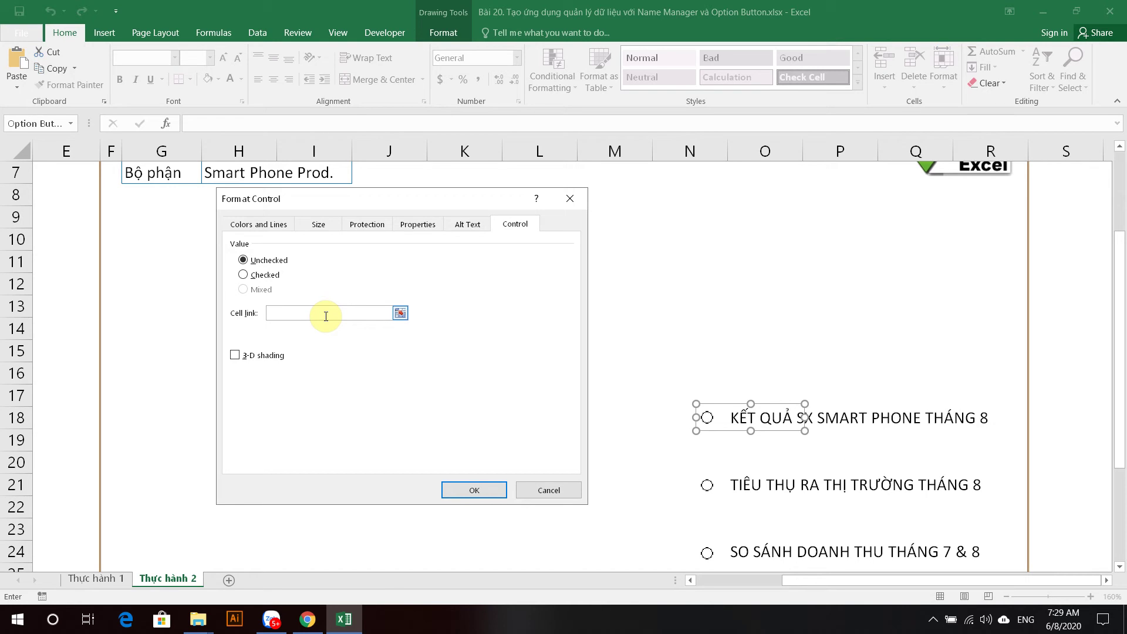
pyautogui.scroll(2, 59, 293)
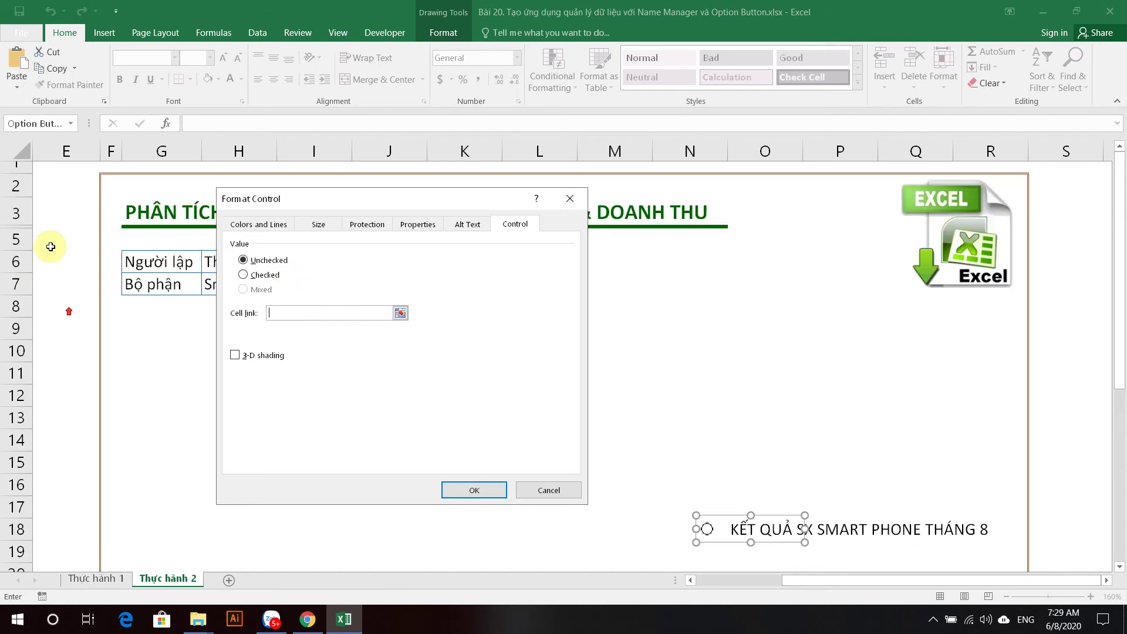
pyautogui.hscroll(-3, 611, 468)
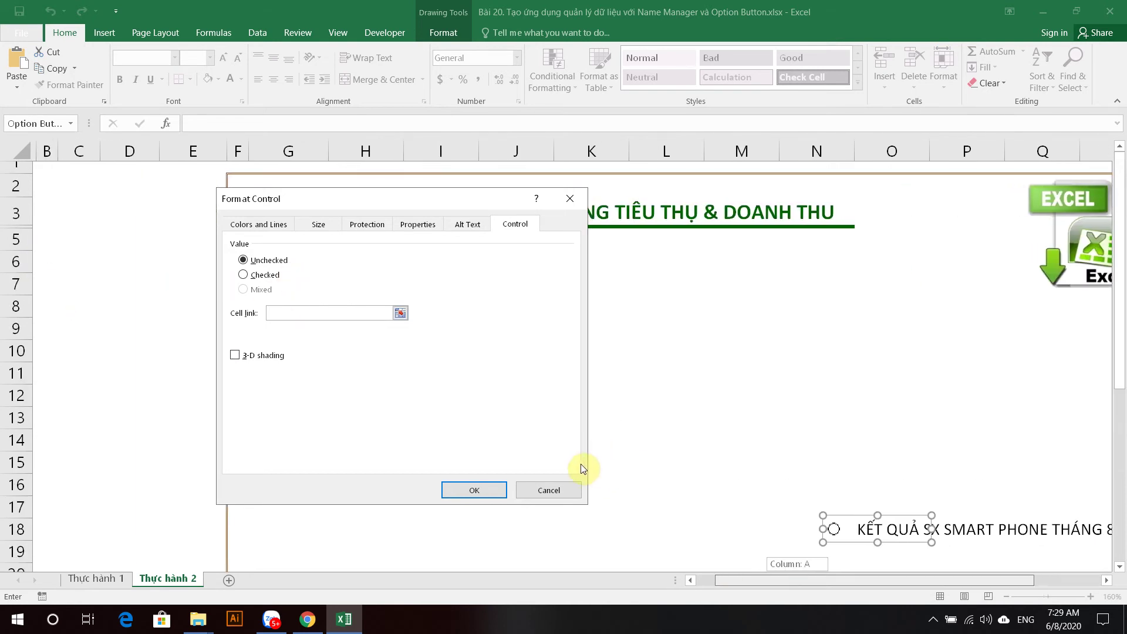
pyautogui.moveTo(283, 198); pyautogui.dragTo(523, 234)
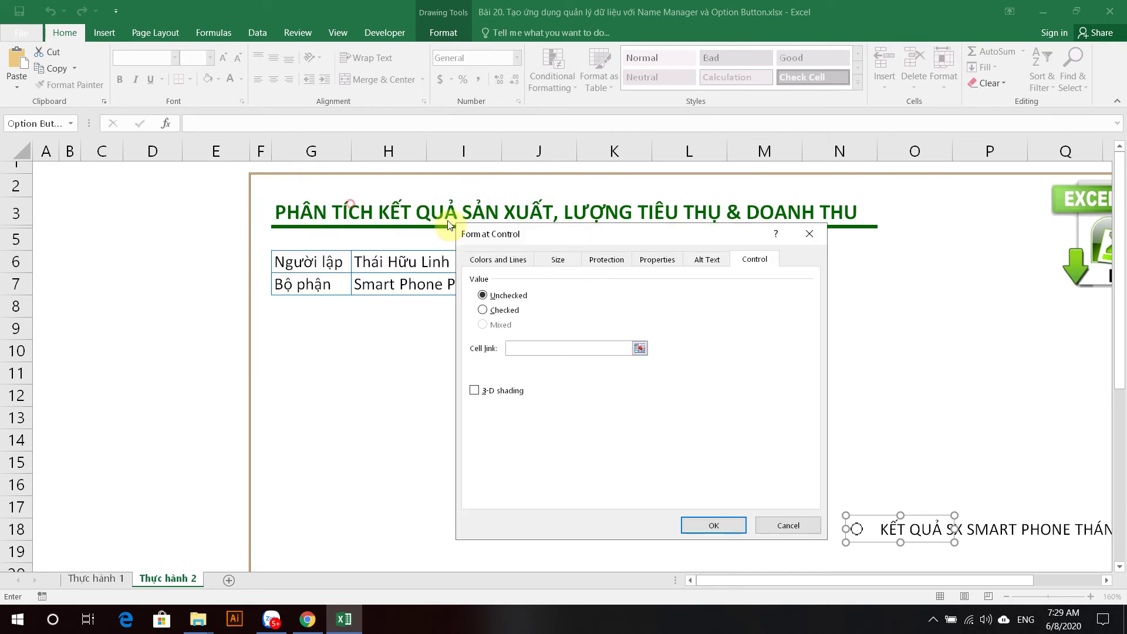
pyautogui.click(530, 353)
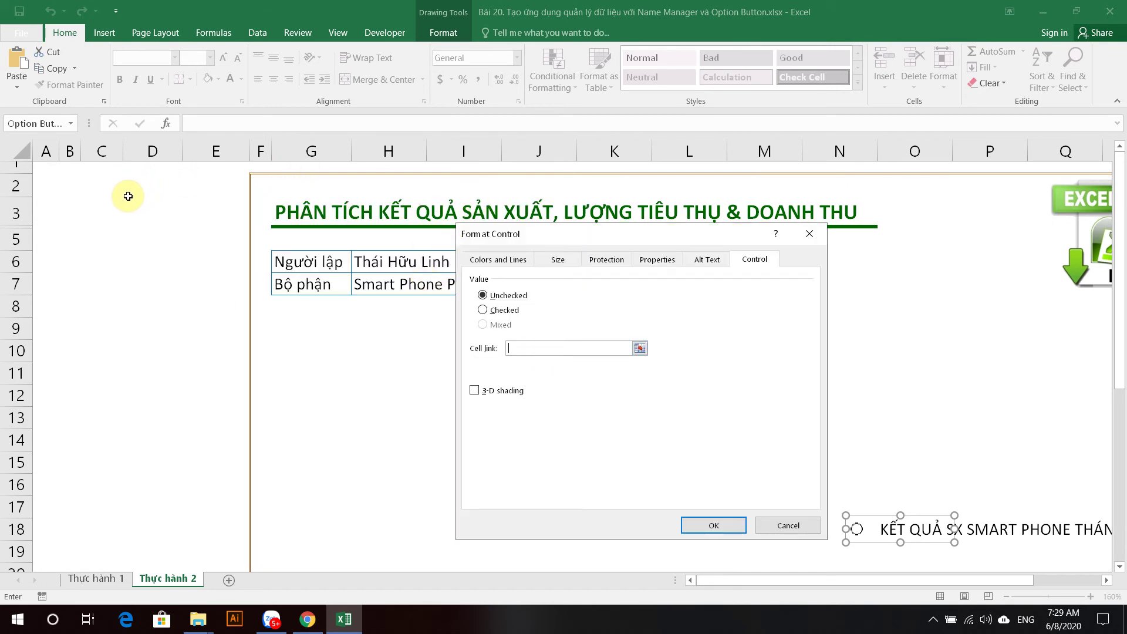
pyautogui.click(154, 245)
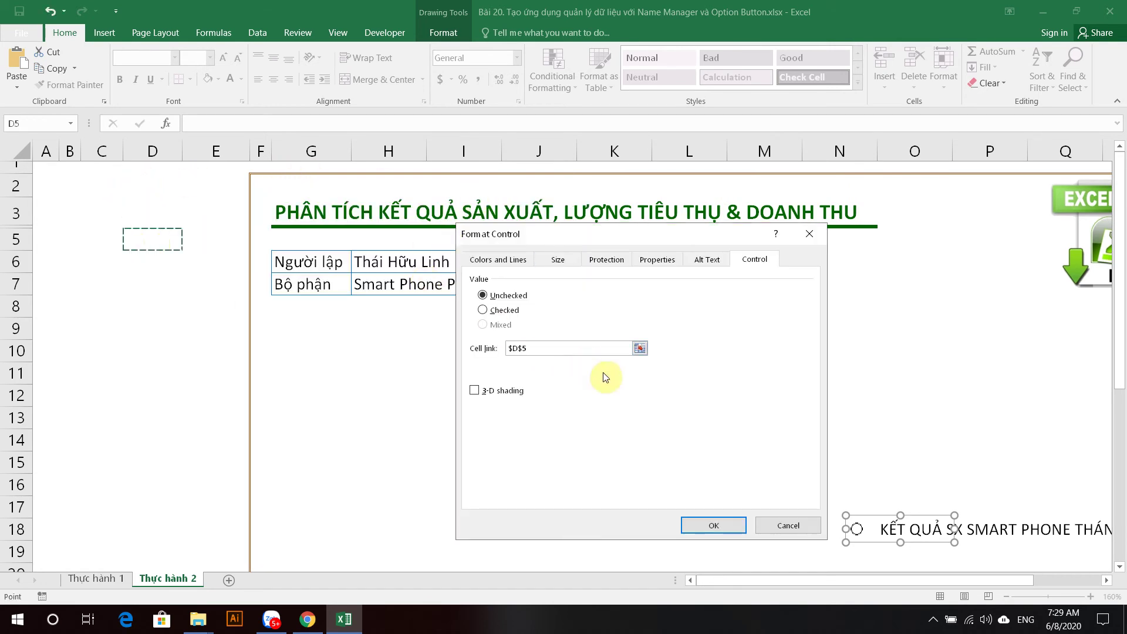
pyautogui.click(717, 524)
pyautogui.click(141, 235)
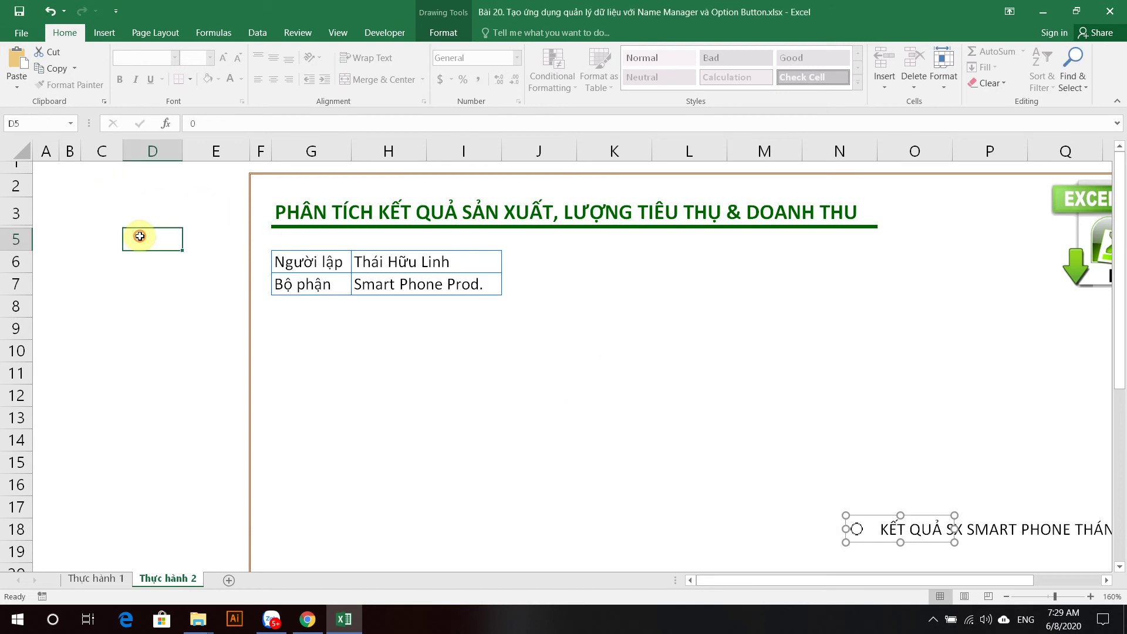
# Make D5's font black and test the option buttons, setting D5 to 1 then 2
pyautogui.click(241, 79)
pyautogui.click(241, 127)
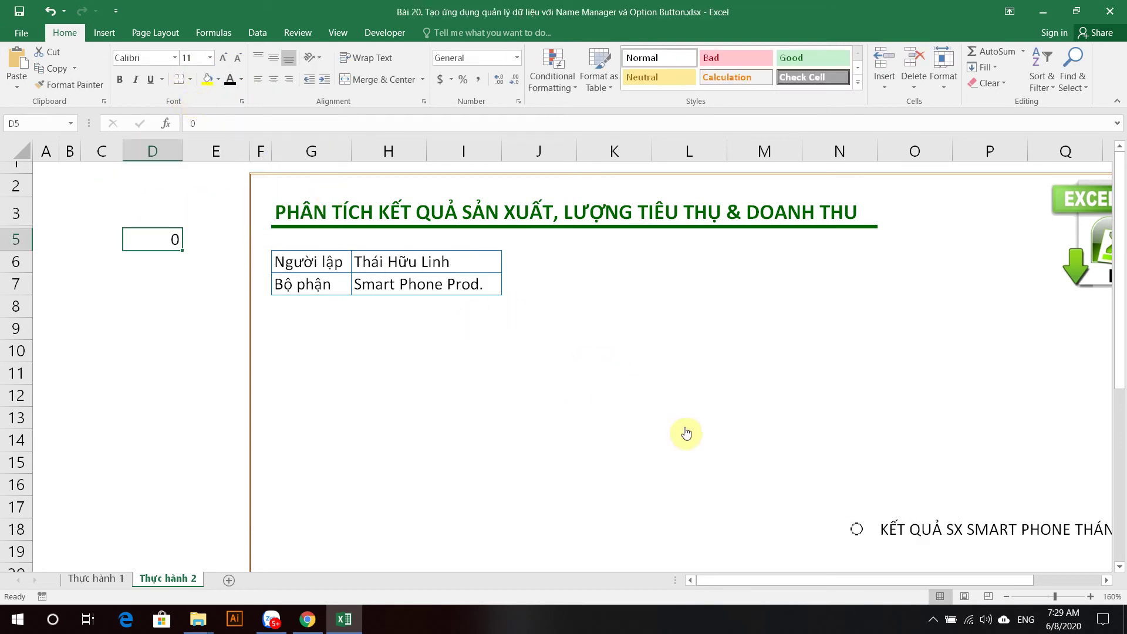
pyautogui.click(857, 530)
pyautogui.scroll(-1, 857, 530)
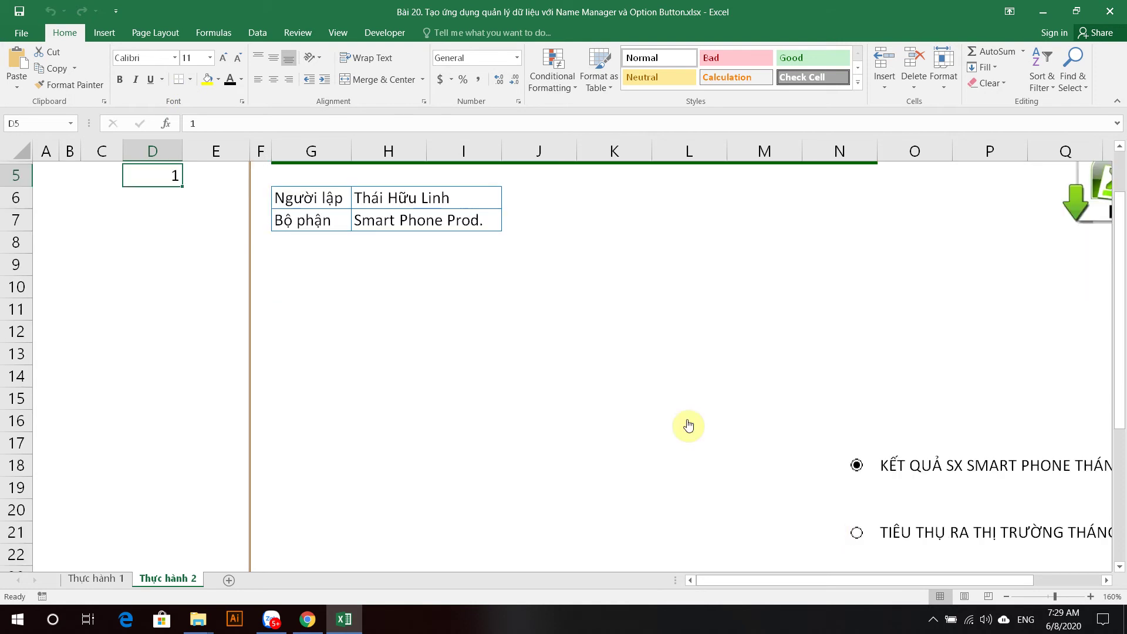
pyautogui.click(857, 533)
# Switch to the Thực hành 1 sheet showing the August production table and chart
pyautogui.scroll(-2, 687, 428)
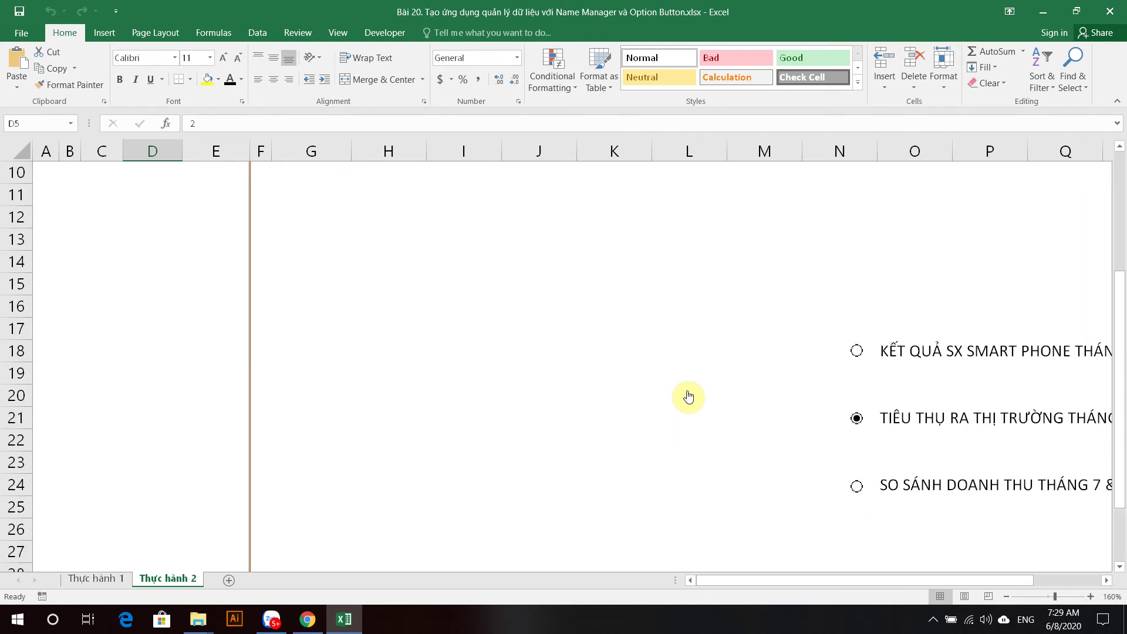
pyautogui.scroll(1, 731, 376)
pyautogui.scroll(2, 740, 367)
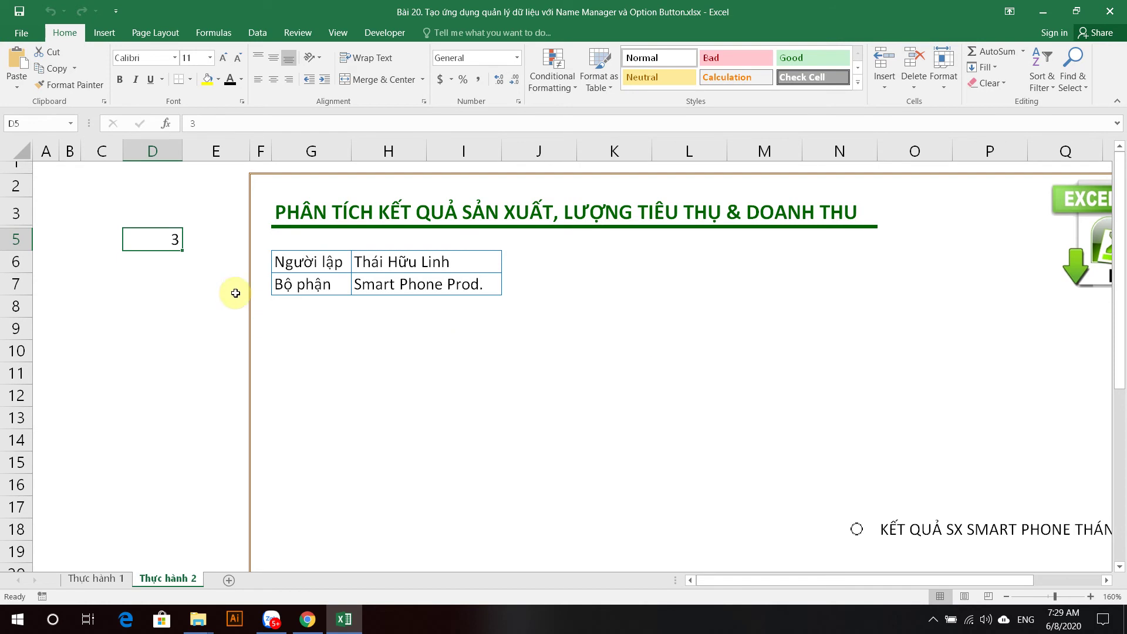
pyautogui.click(294, 333)
pyautogui.click(96, 579)
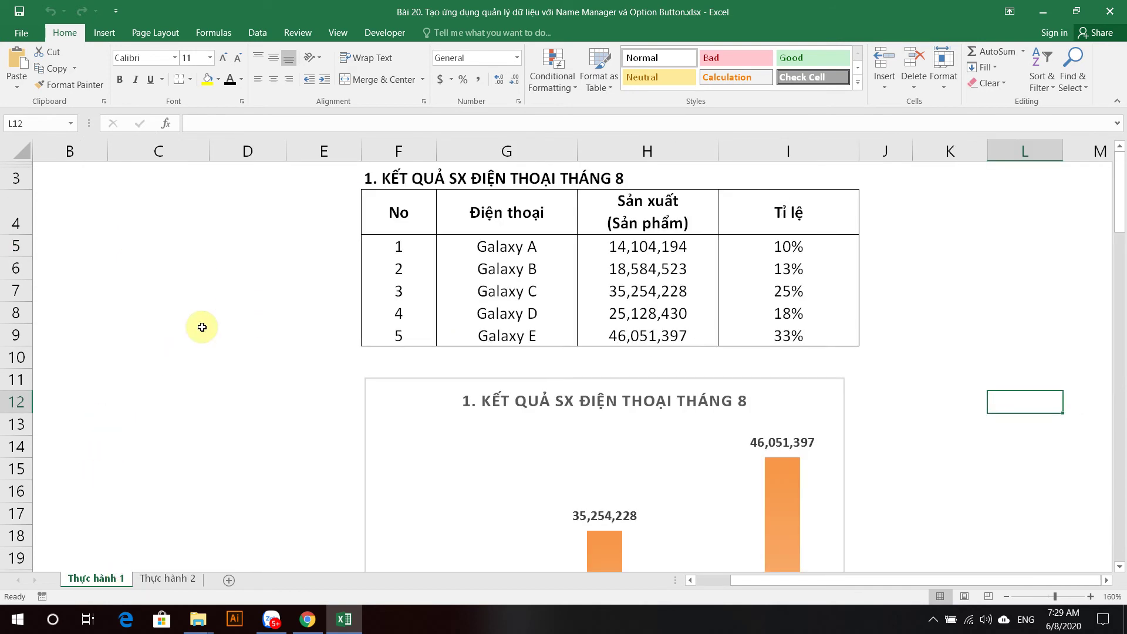
# In Name Manager, discard the unfinished name B and start a fresh workbook-scoped new name
pyautogui.click(218, 33)
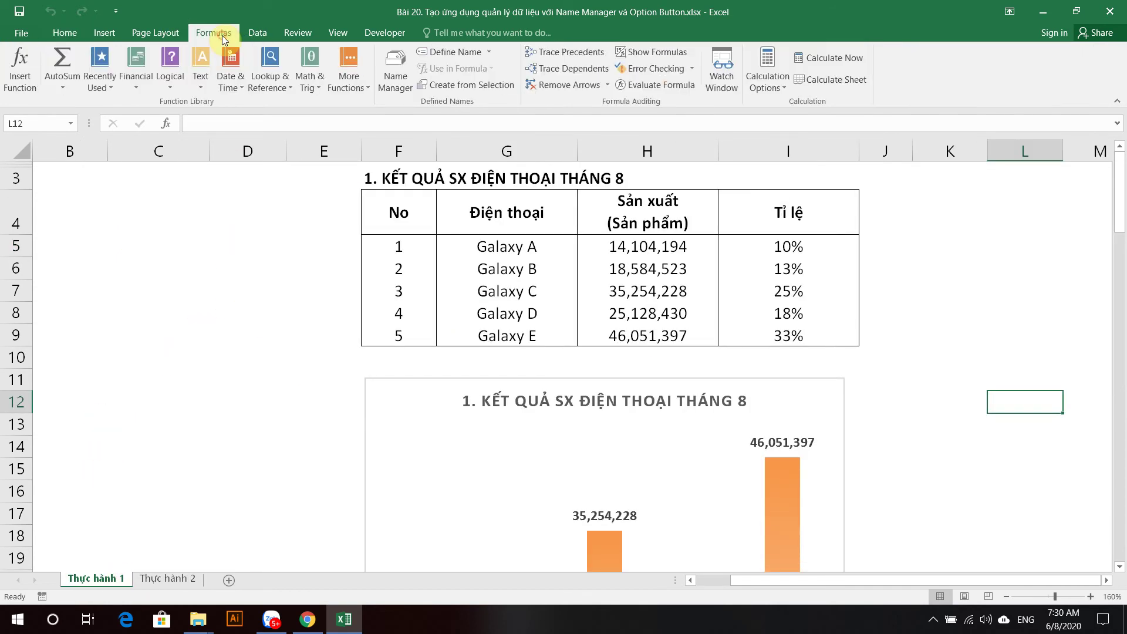
pyautogui.click(387, 65)
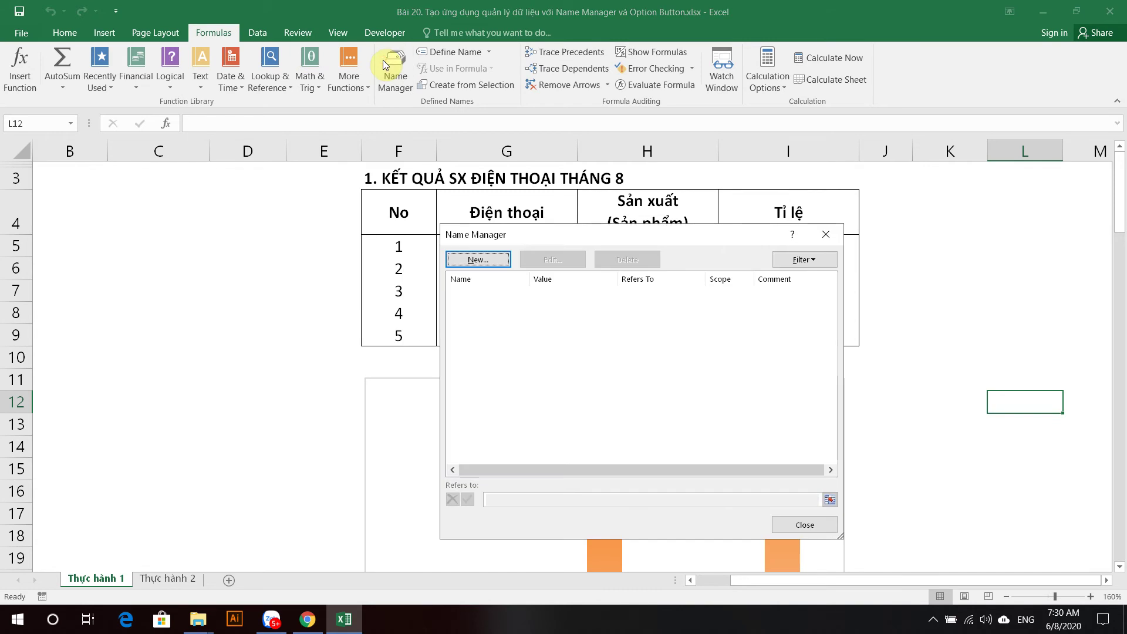
pyautogui.moveTo(558, 235); pyautogui.dragTo(642, 235)
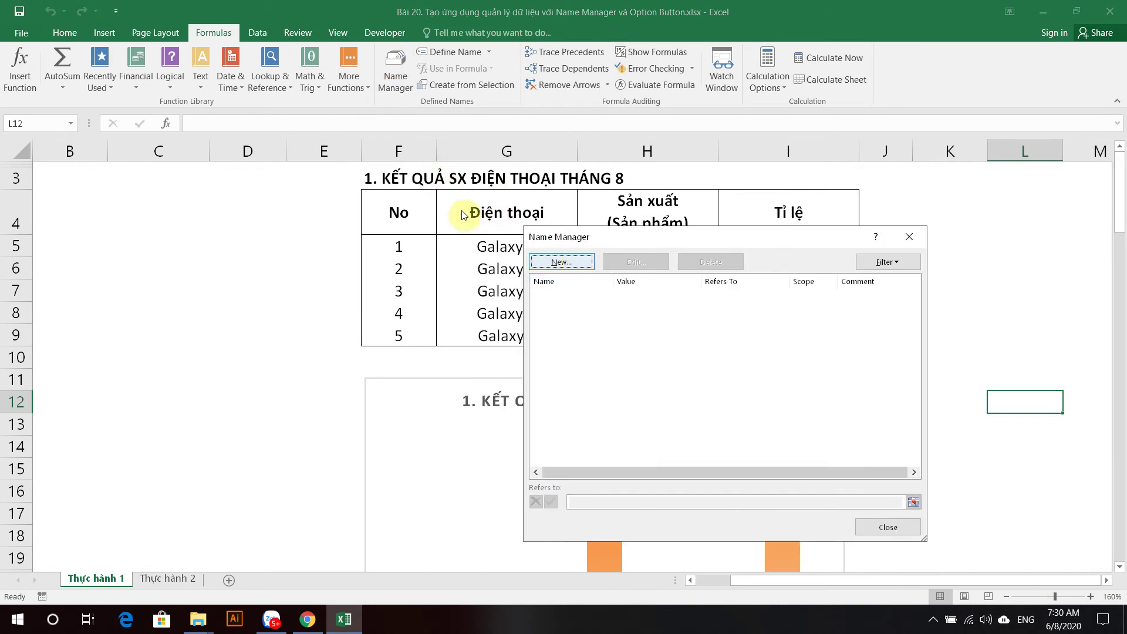
pyautogui.click(581, 262)
pyautogui.write('B')
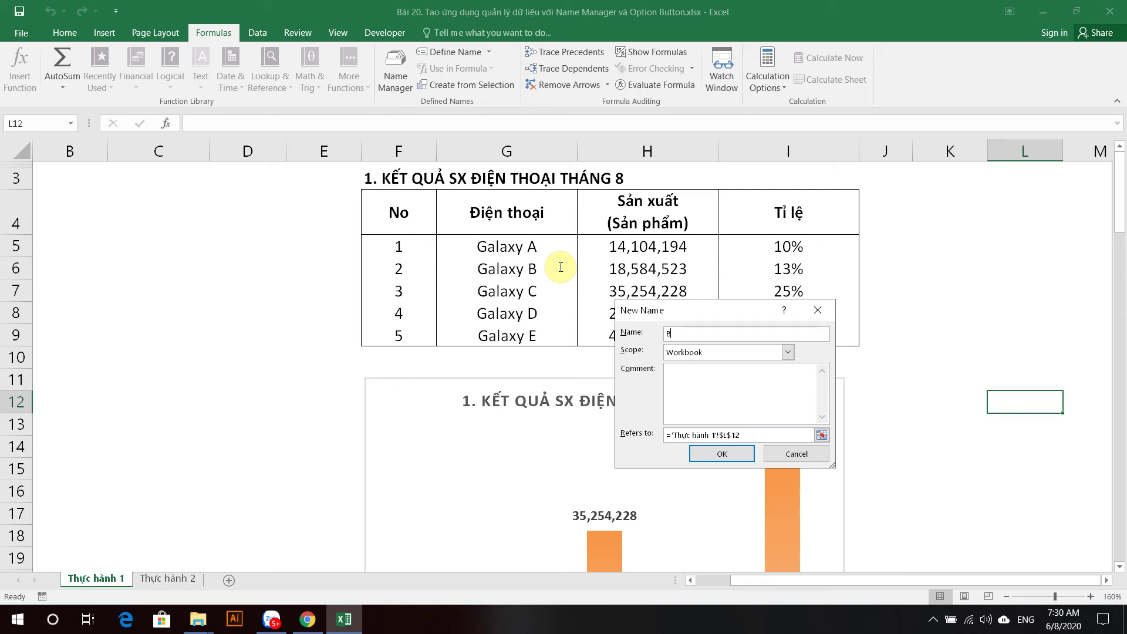
pyautogui.click(797, 455)
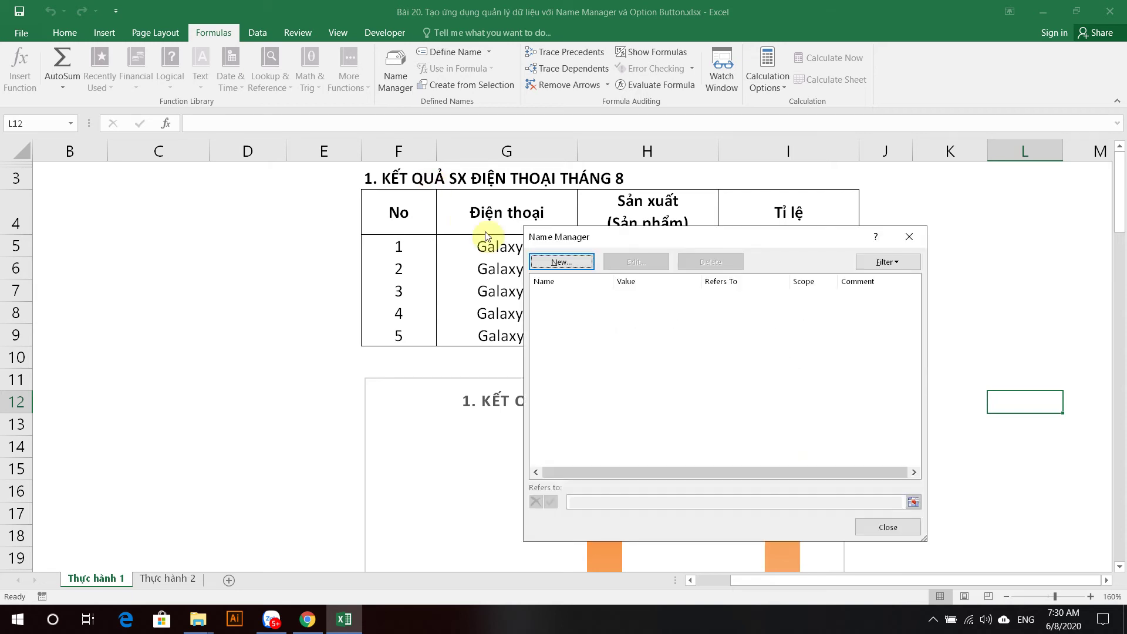
pyautogui.click(572, 265)
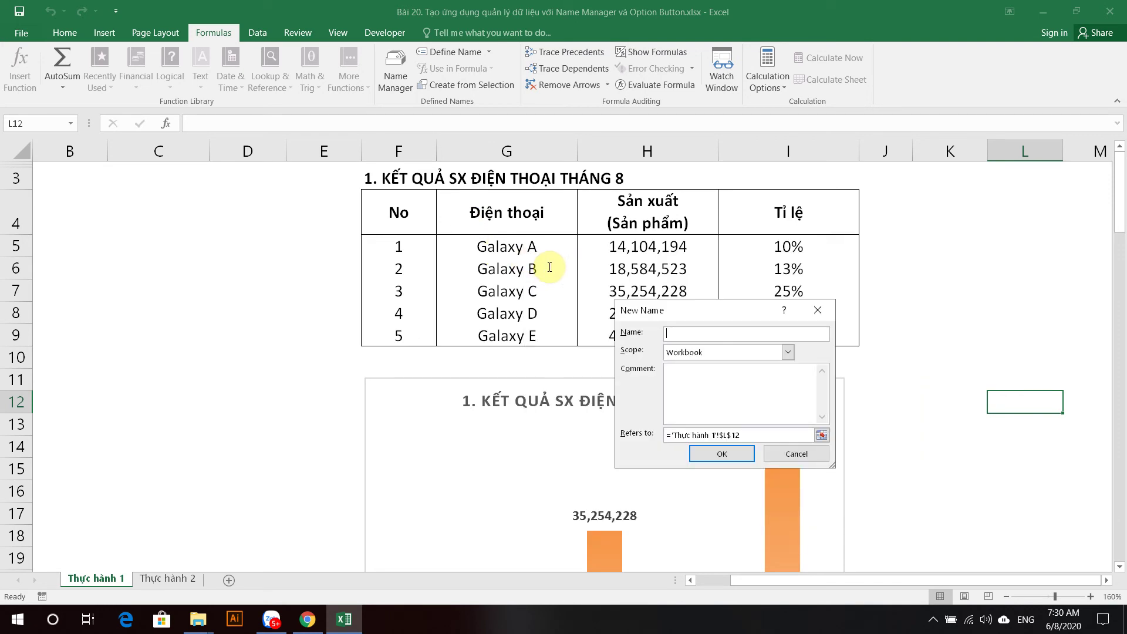
# Define BIEUDO1 referring to 'Thực hành 1'!$F$11:$I$30 around the first chart
pyautogui.write('BIEUDO1')
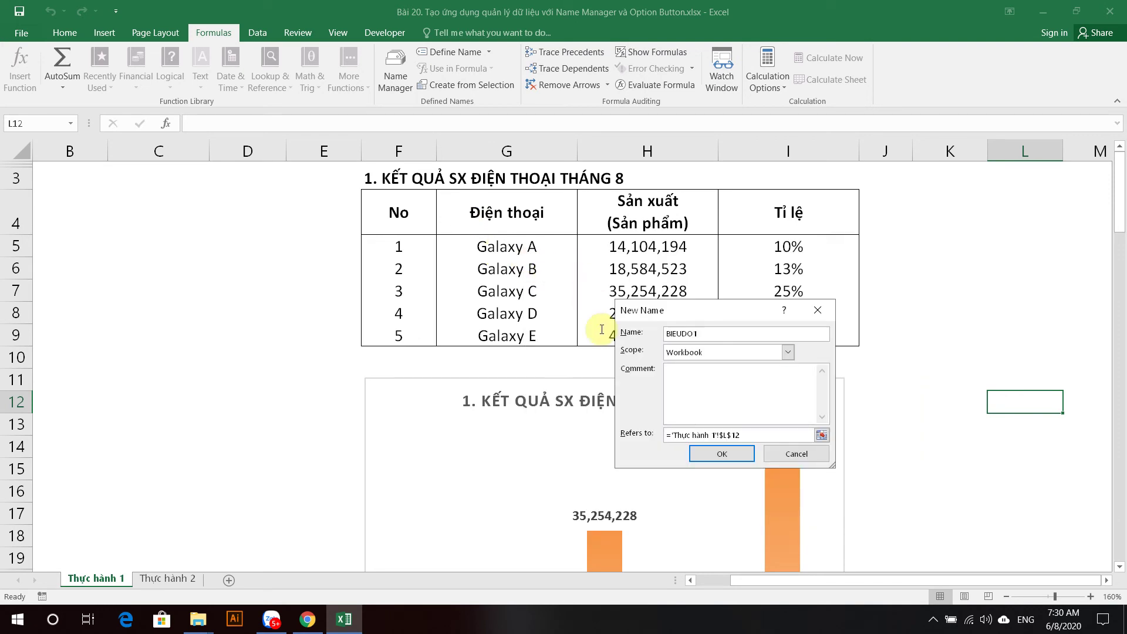
pyautogui.click(750, 437)
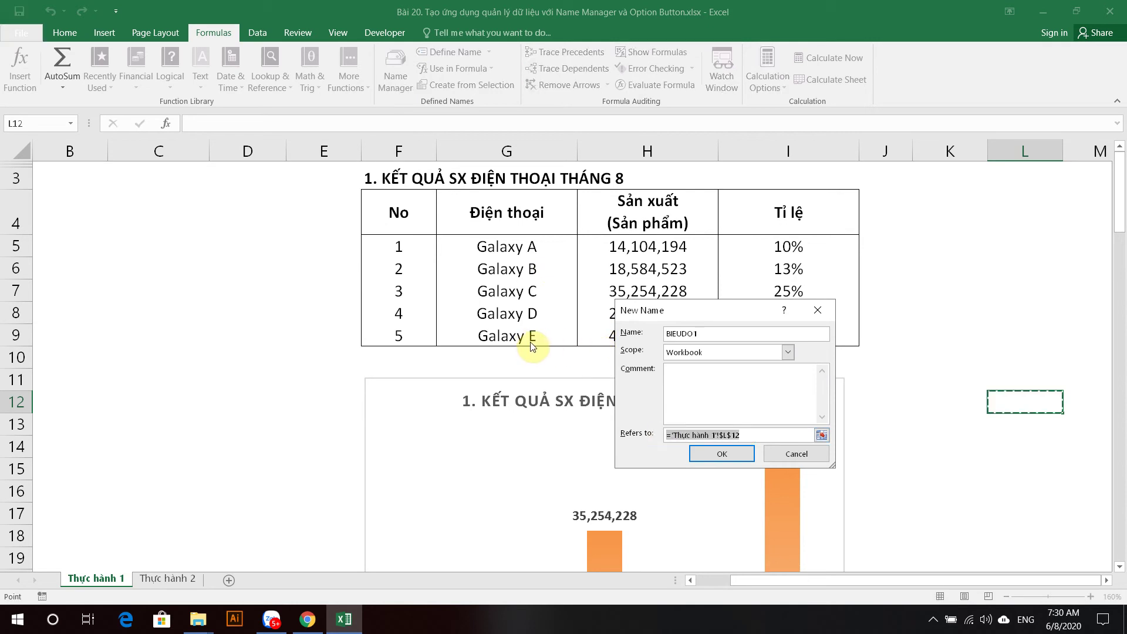
pyautogui.press('BackSpace')
pyautogui.scroll(-2, 552, 329)
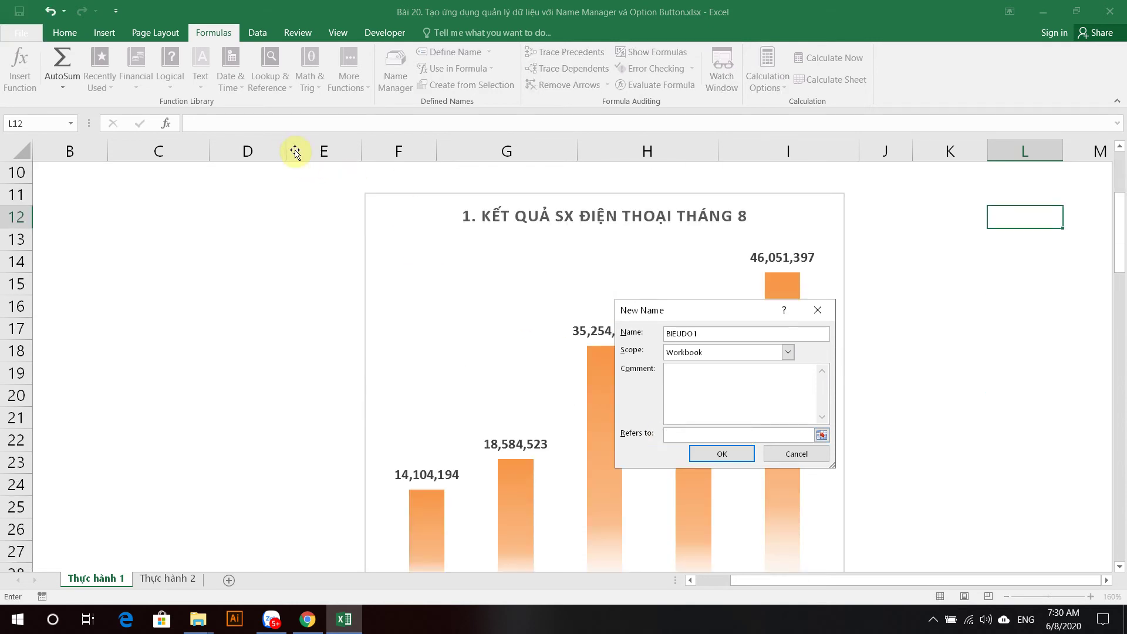
pyautogui.moveTo(365, 186)
pyautogui.mouseDown()
pyautogui.moveTo(357, 222)
pyautogui.moveTo(658, 382)
pyautogui.mouseUp()
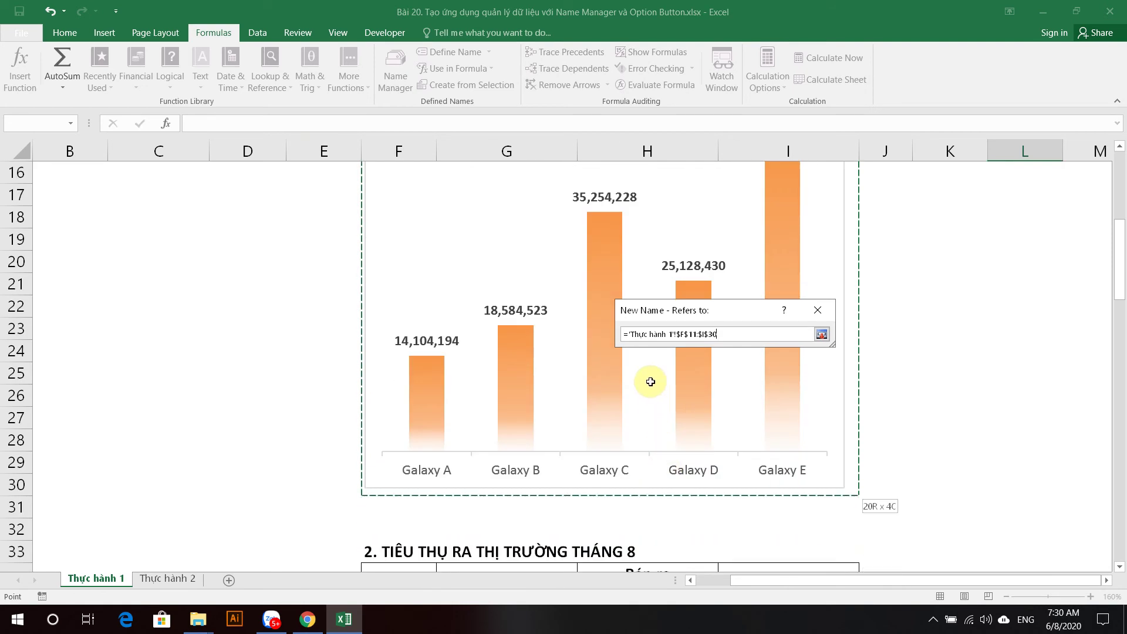
pyautogui.moveTo(658, 382); pyautogui.dragTo(666, 373)
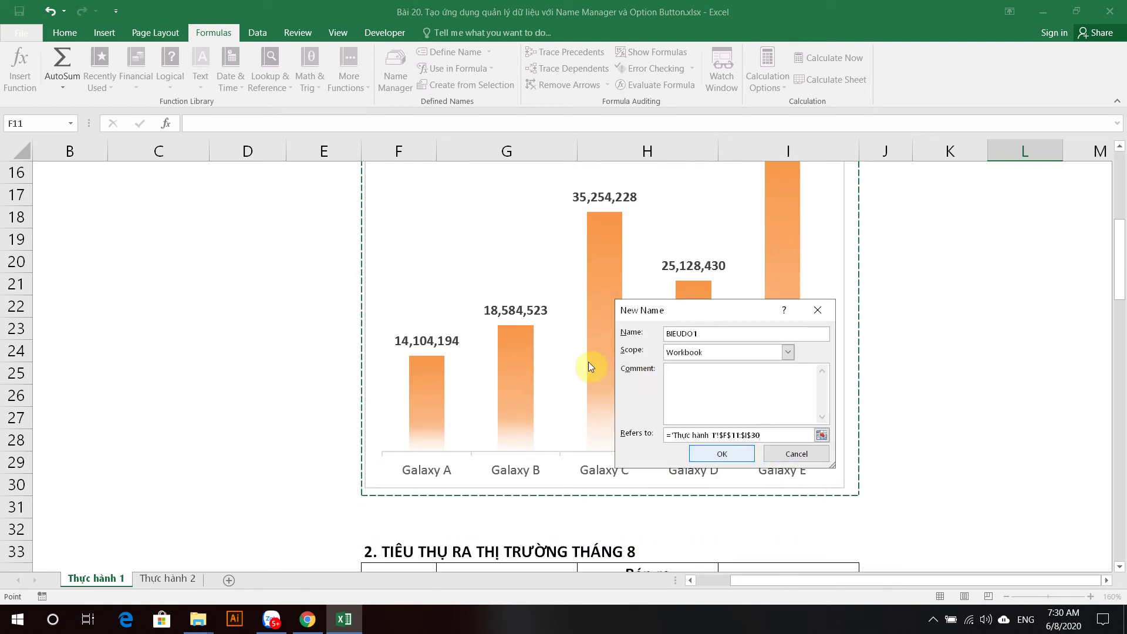
pyautogui.press('Return')
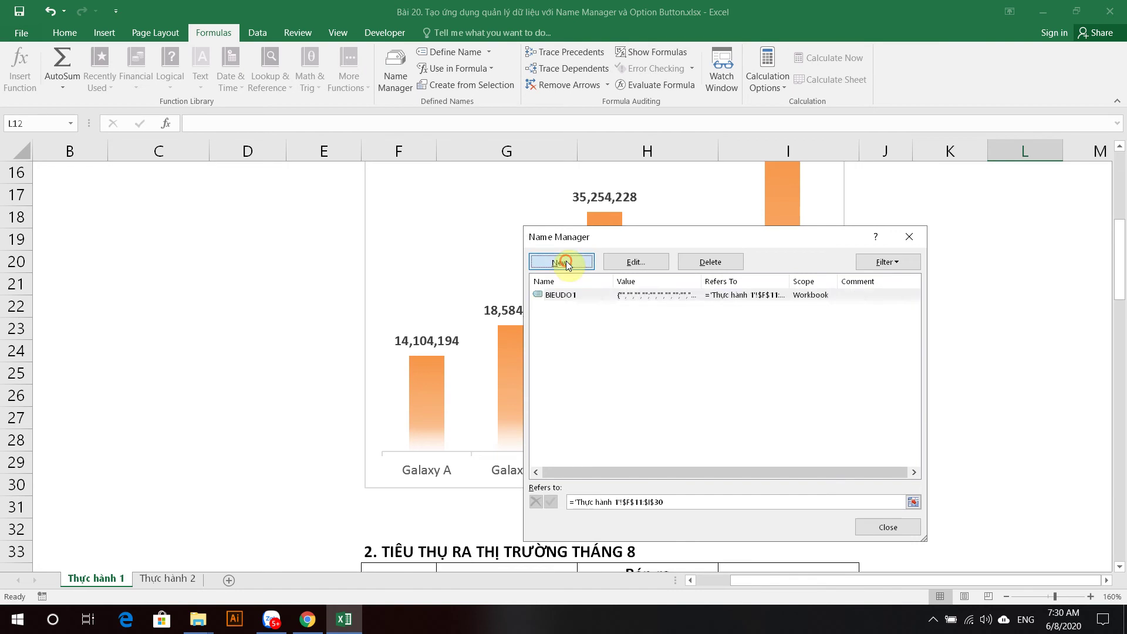
pyautogui.click(563, 260)
# Define BIEUDO2 referring to 'Thực hành 1'!$F$41:$I$60 around the second chart
pyautogui.write('EUDO2')
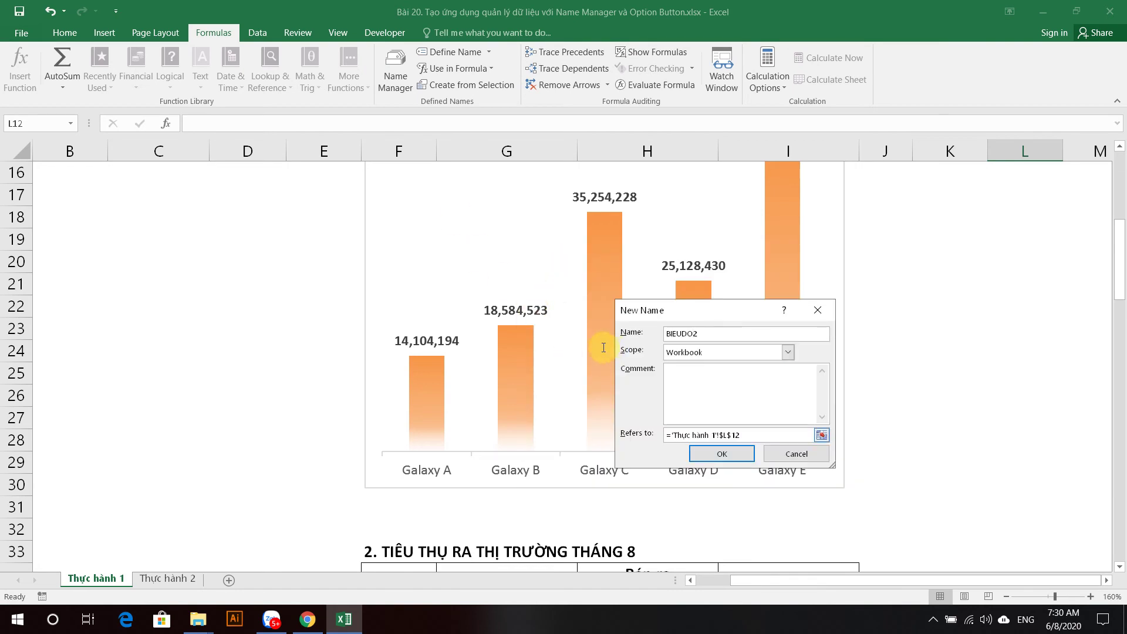
pyautogui.click(754, 433)
pyautogui.press('BackSpace')
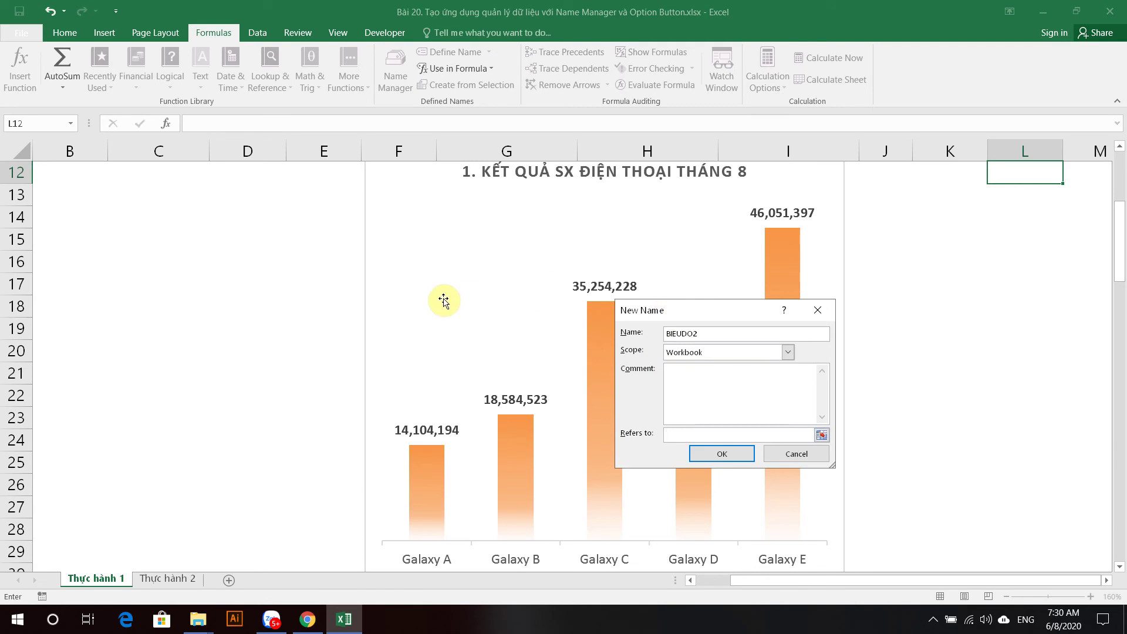
pyautogui.scroll(-3, 555, 374)
pyautogui.scroll(-1, 555, 374)
pyautogui.scroll(-5, 559, 373)
pyautogui.scroll(-3, 441, 297)
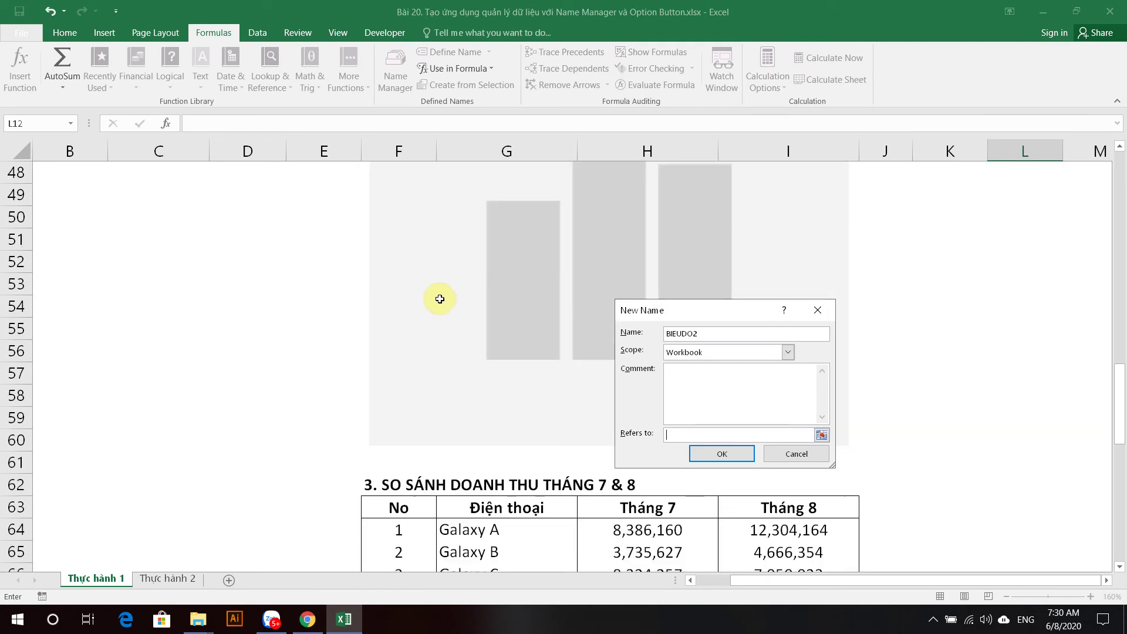
pyautogui.scroll(2, 383, 244)
pyautogui.scroll(1, 297, 170)
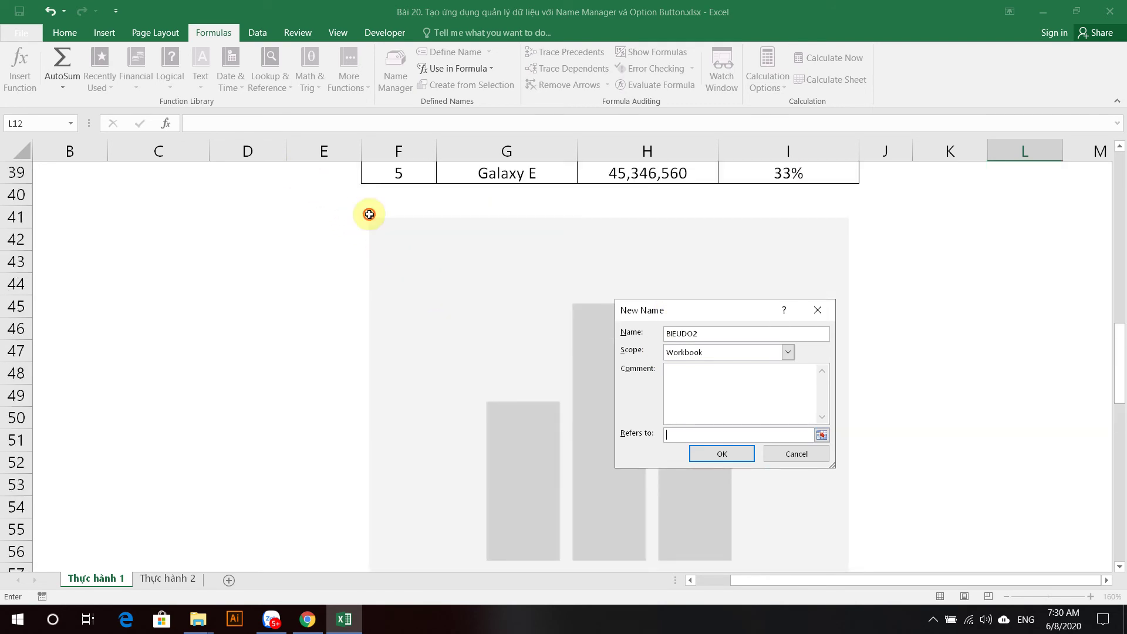
pyautogui.moveTo(367, 212)
pyautogui.mouseDown()
pyautogui.moveTo(427, 286)
pyautogui.moveTo(820, 489)
pyautogui.mouseUp()
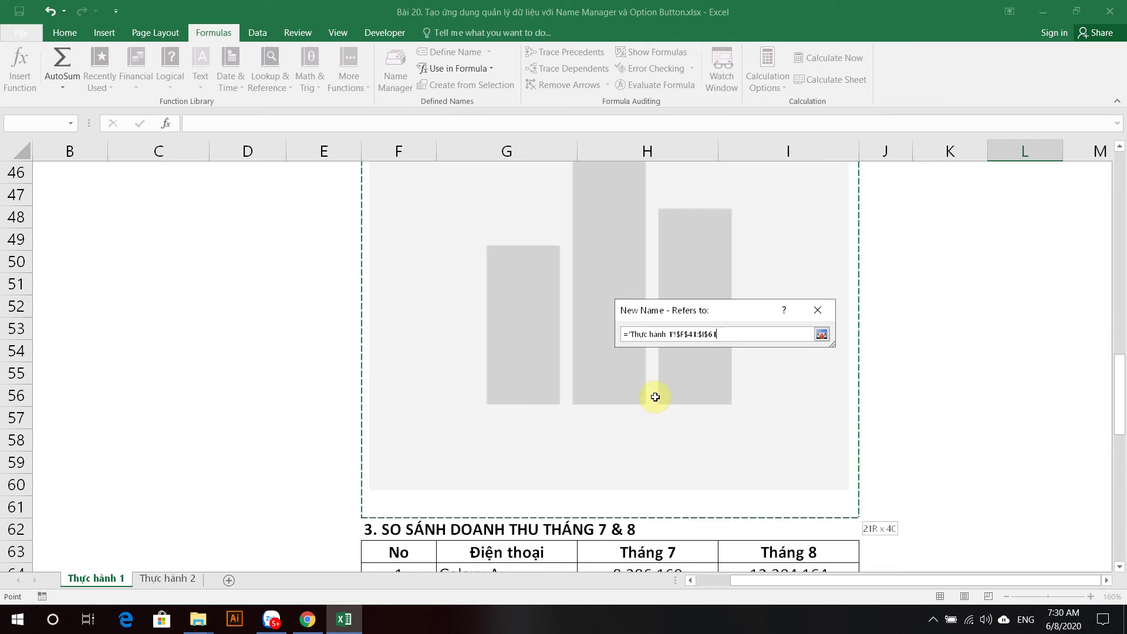
pyautogui.click(728, 454)
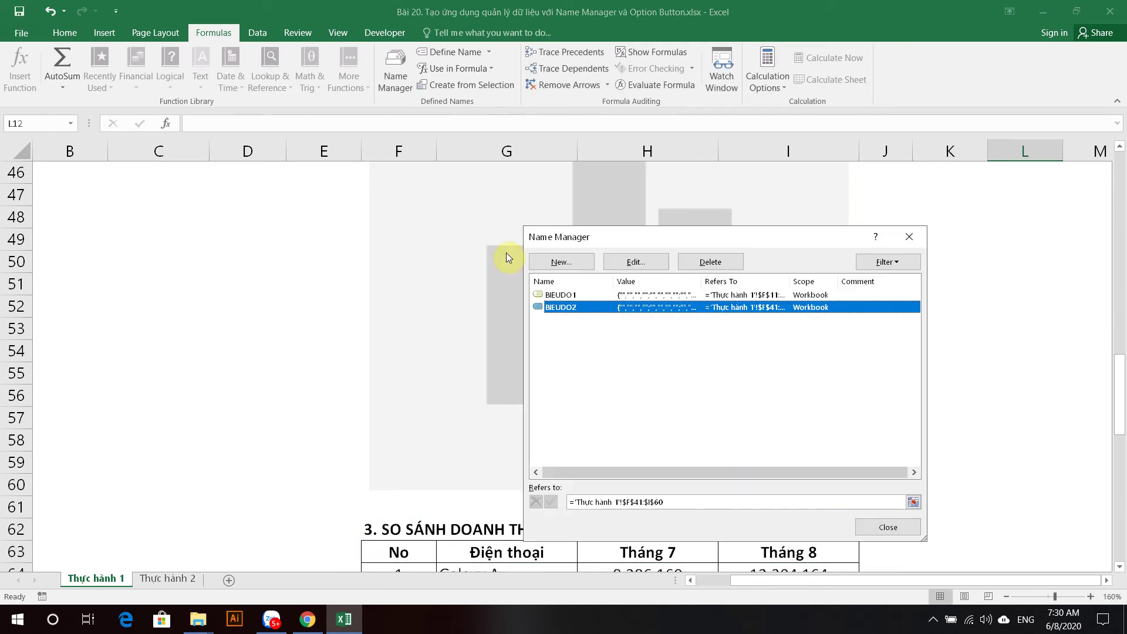
pyautogui.click(561, 261)
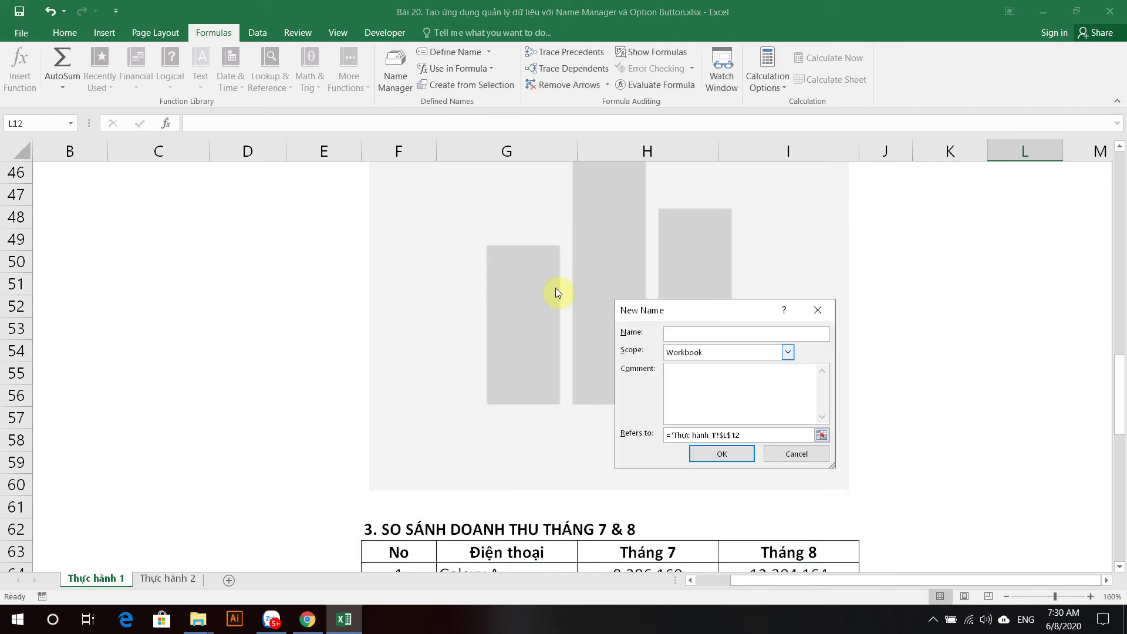
pyautogui.write('BIEUDO3')
pyautogui.click(751, 435)
pyautogui.hotkey('ctrl', 'a')
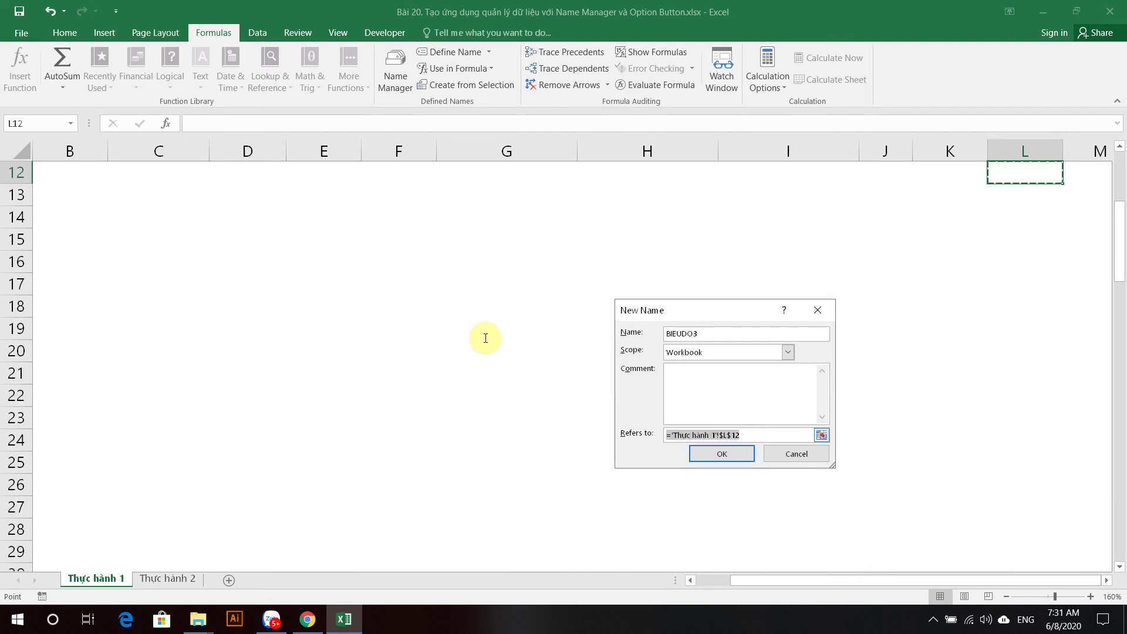
pyautogui.press('BackSpace')
pyautogui.scroll(-4, 487, 329)
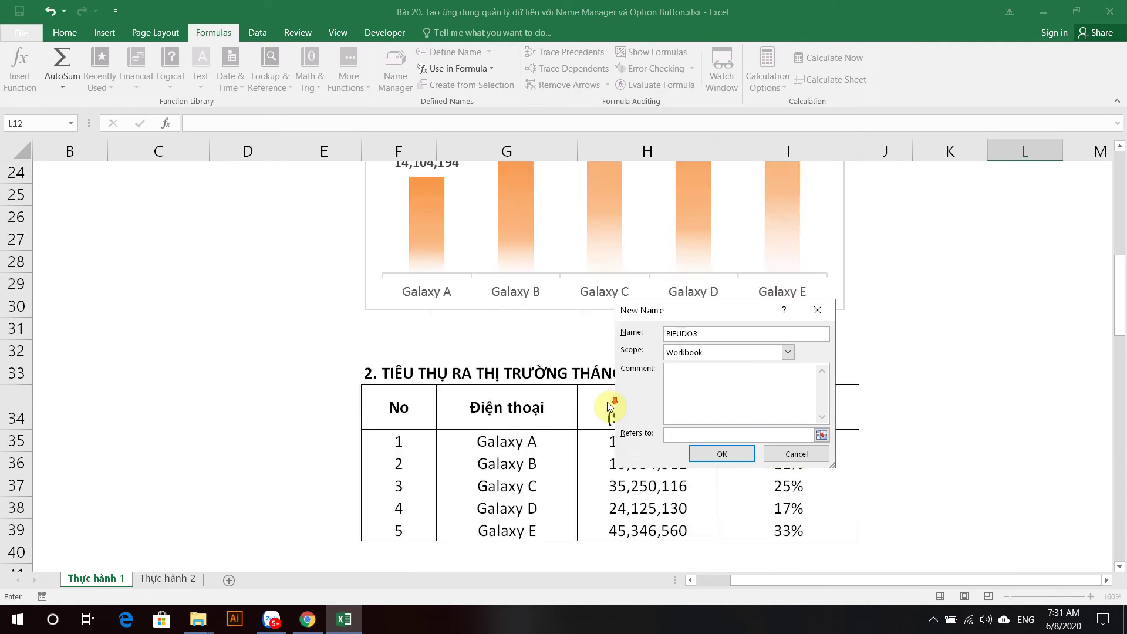
pyautogui.scroll(-4, 488, 326)
pyautogui.scroll(-8, 484, 323)
pyautogui.scroll(-3, 482, 317)
pyautogui.scroll(2, 470, 299)
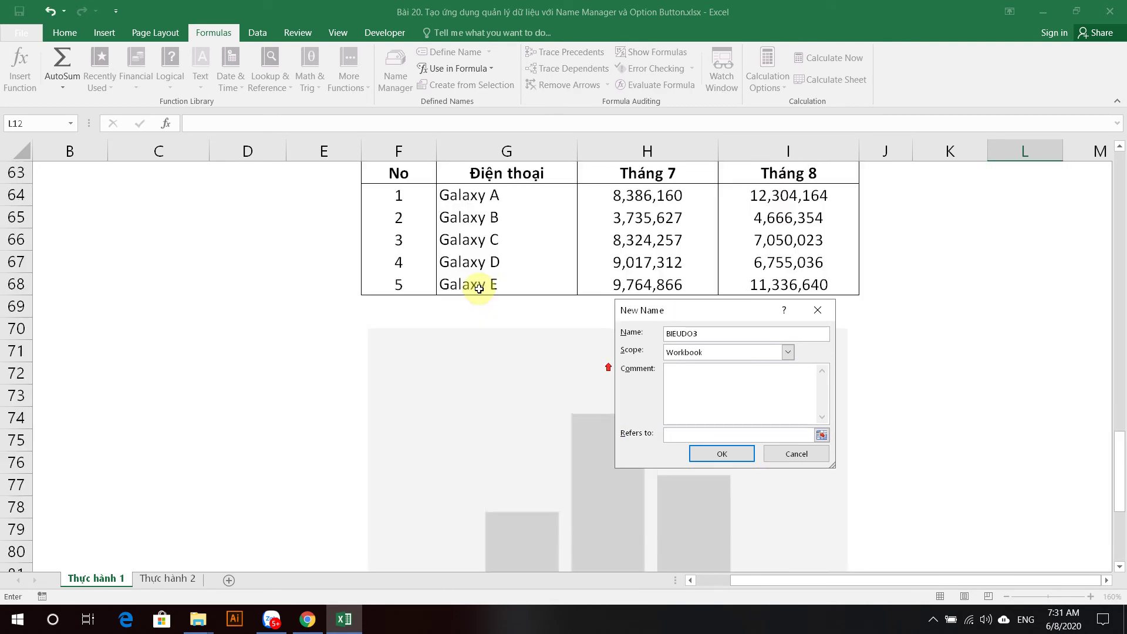
pyautogui.scroll(1, 473, 287)
pyautogui.scroll(6, 528, 322)
pyautogui.scroll(4, 528, 323)
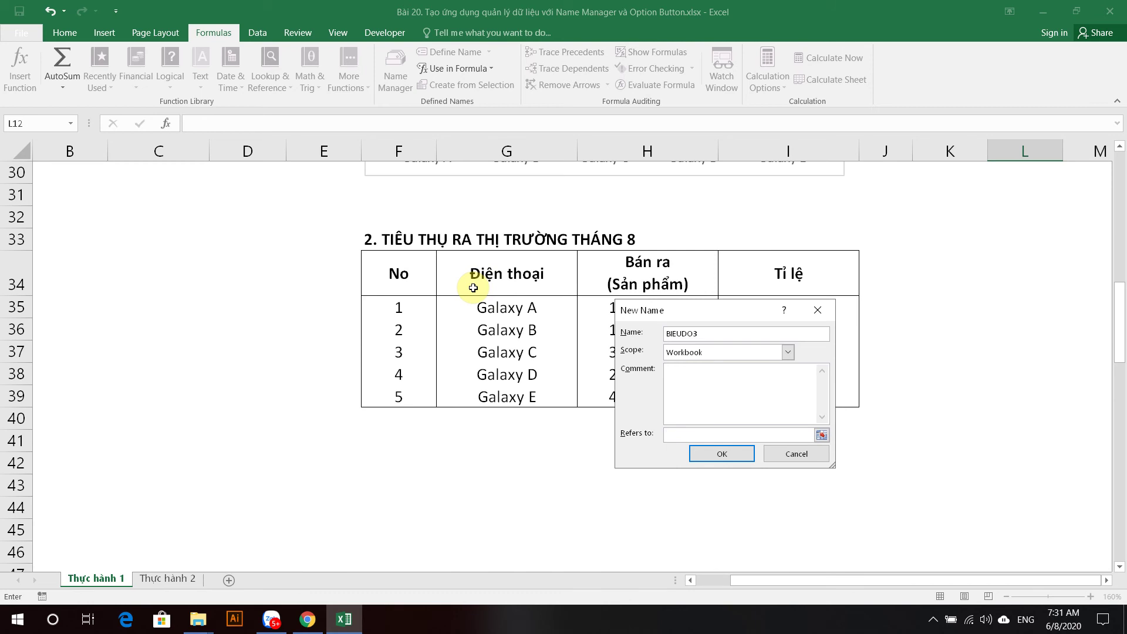
pyautogui.scroll(-4, 473, 284)
pyautogui.scroll(-5, 465, 278)
pyautogui.scroll(-4, 412, 282)
pyautogui.scroll(4, 412, 282)
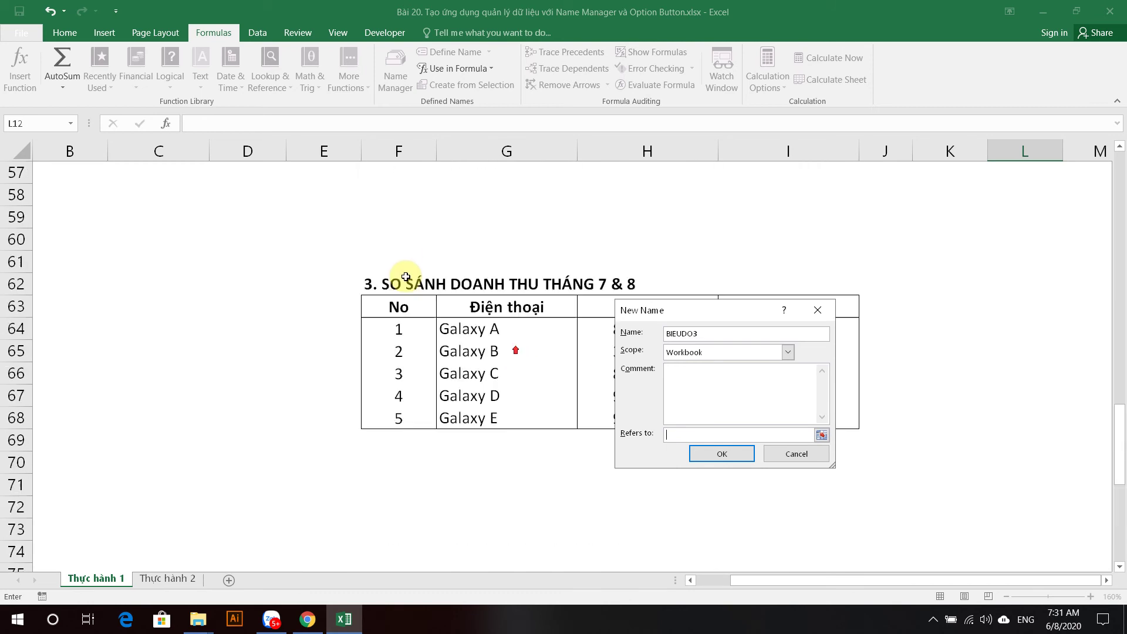
pyautogui.click(796, 454)
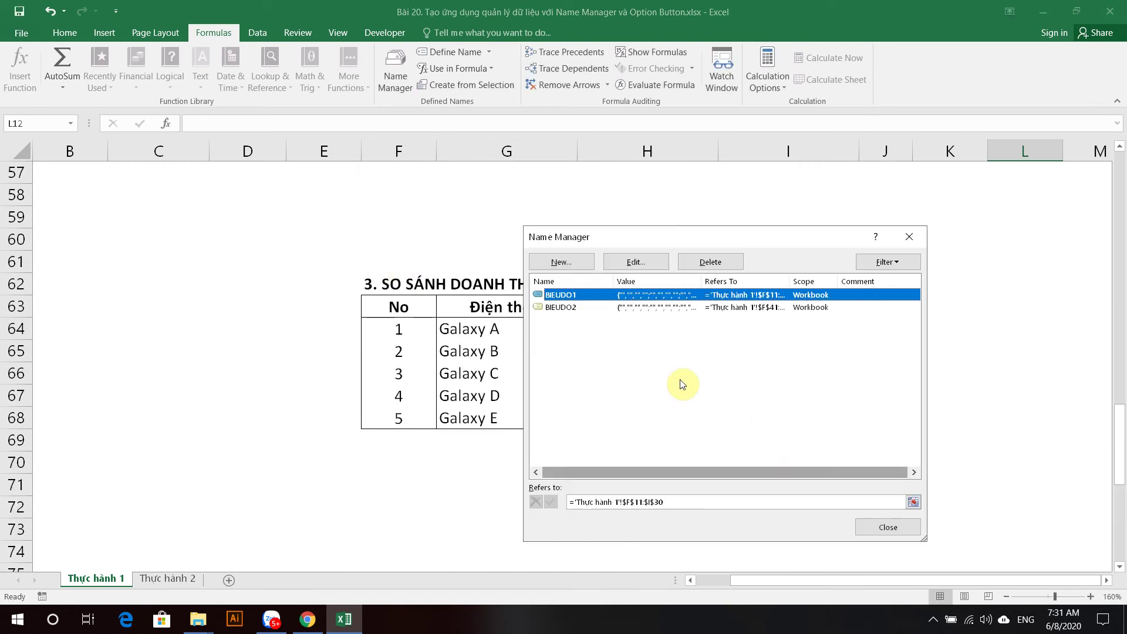
pyautogui.press('Escape')
pyautogui.scroll(3, 702, 399)
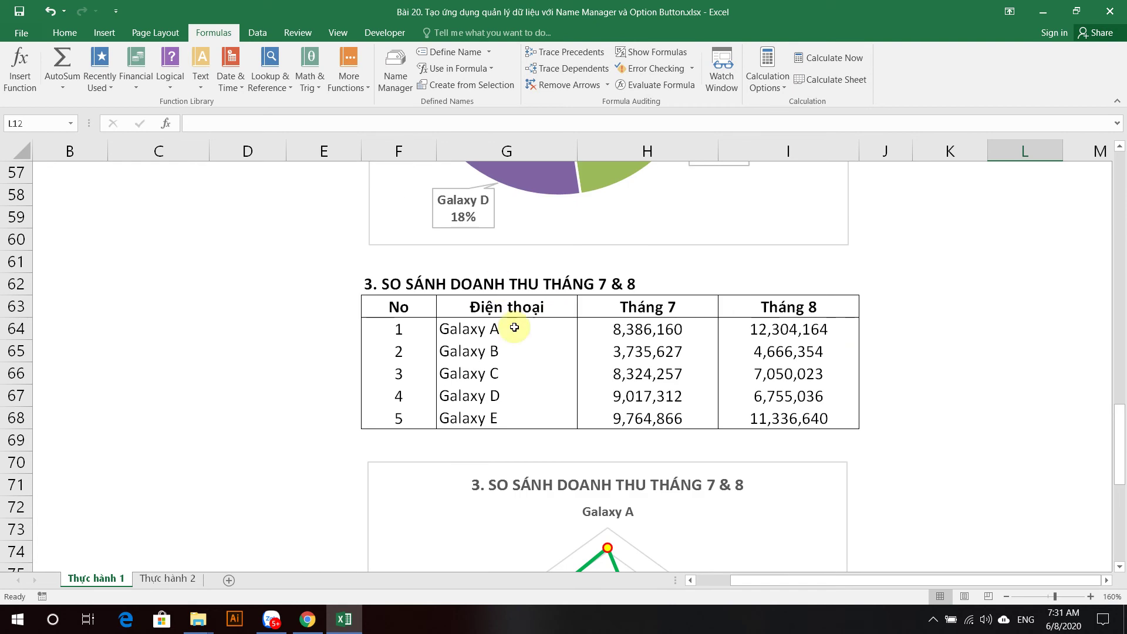
pyautogui.click(398, 69)
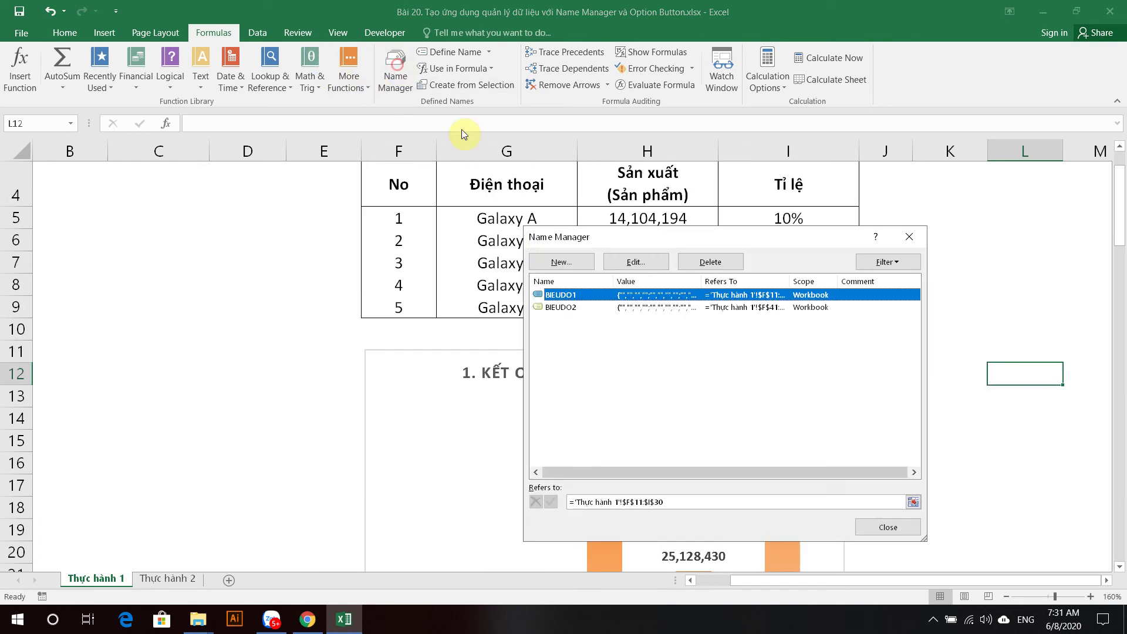
pyautogui.click(557, 257)
pyautogui.write('BIEDU')
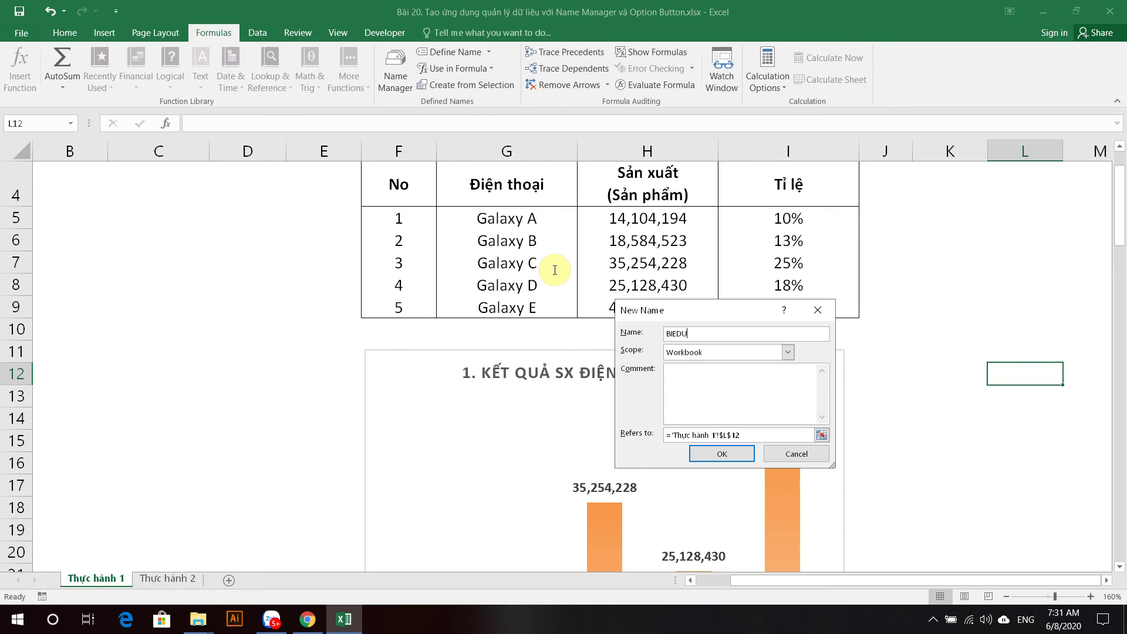
# Correct the name to BIEUDO3 and point it at F70:I89 around the radar chart
pyautogui.press('BackSpace')
pyautogui.press('BackSpace')
pyautogui.press('Tab')
pyautogui.press('Tab')
pyautogui.press('Tab')
pyautogui.press('BackSpace')
pyautogui.scroll(-5, 755, 272)
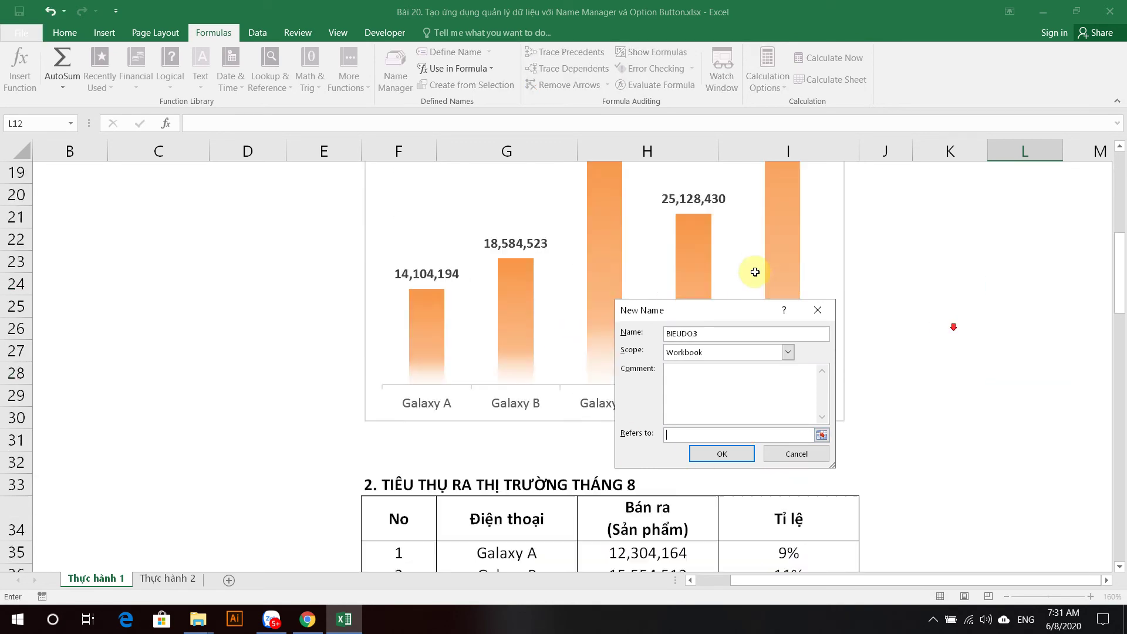
pyautogui.scroll(-6, 754, 272)
pyautogui.scroll(-5, 745, 272)
pyautogui.scroll(-5, 935, 343)
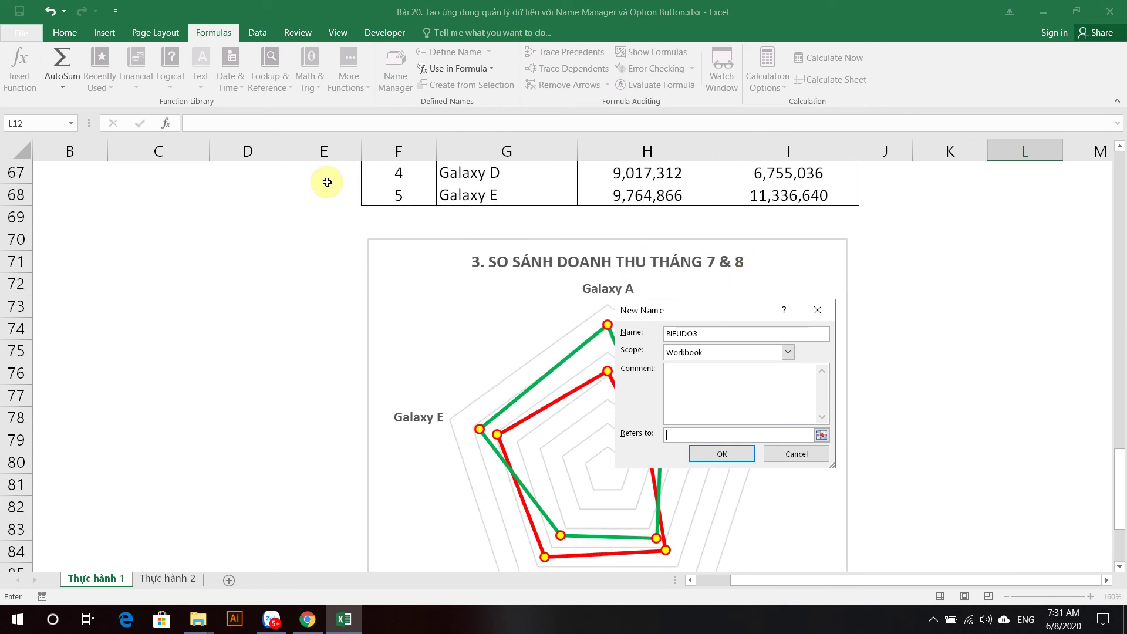
pyautogui.click(364, 232)
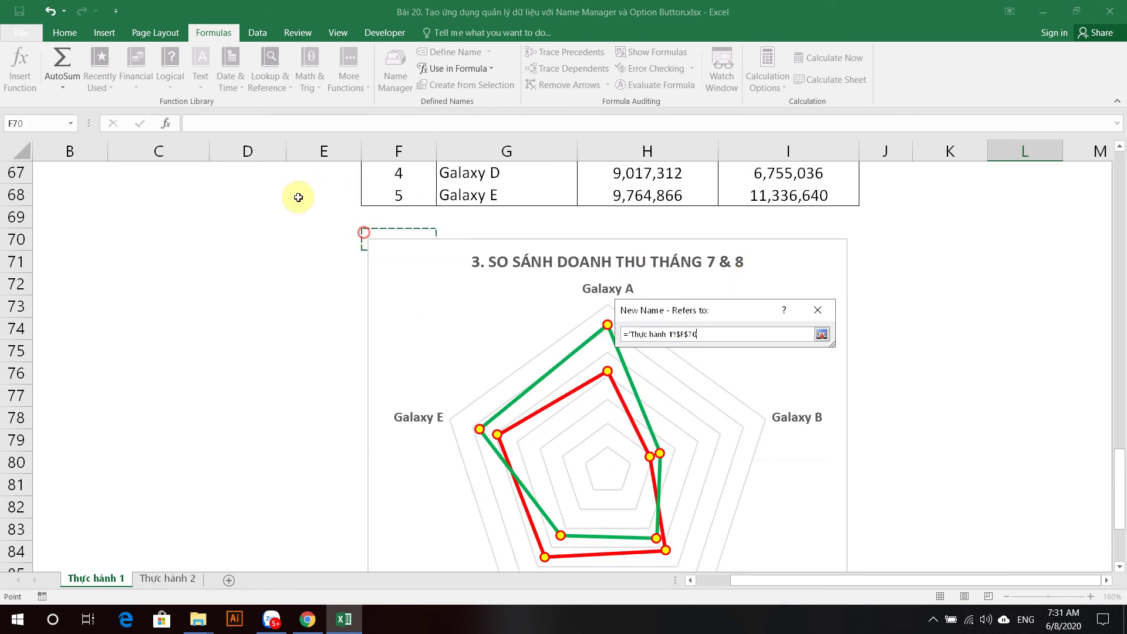
pyautogui.moveTo(364, 232); pyautogui.dragTo(839, 527)
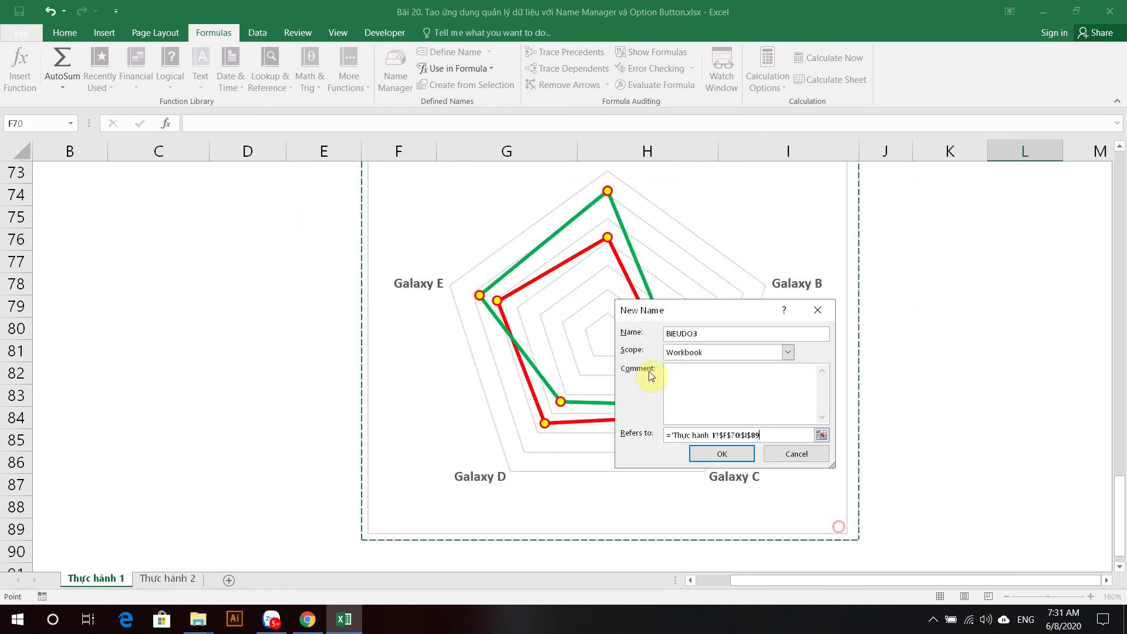
pyautogui.press('Return')
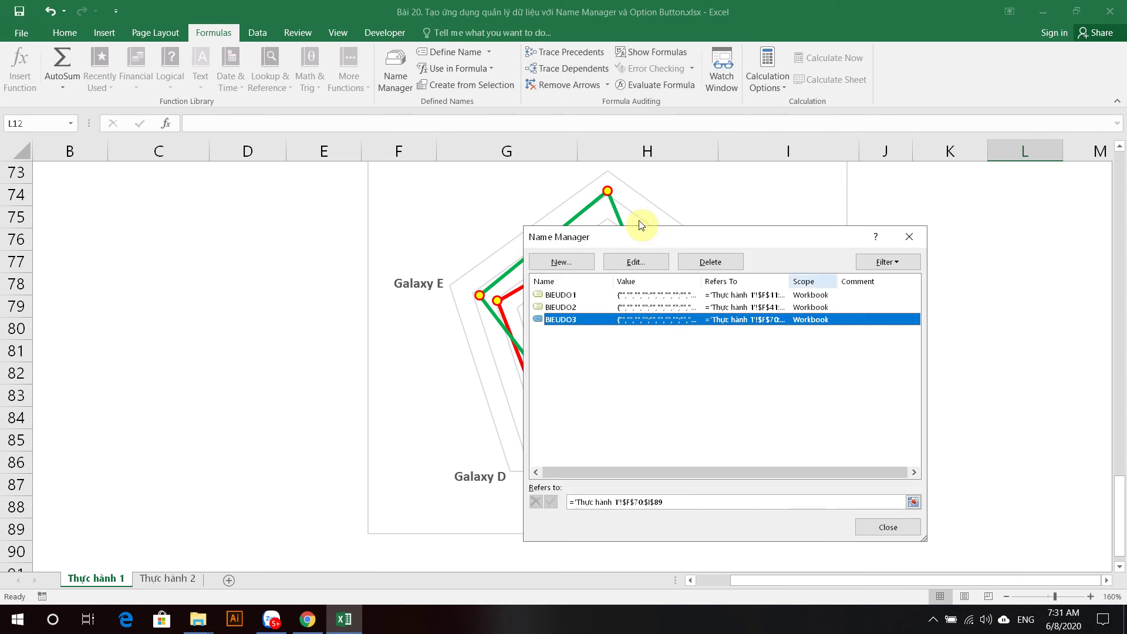
# Widen the Refers To column and start a new name LIENKETBIEUDO with its reference cleared
pyautogui.moveTo(788, 278); pyautogui.dragTo(853, 278)
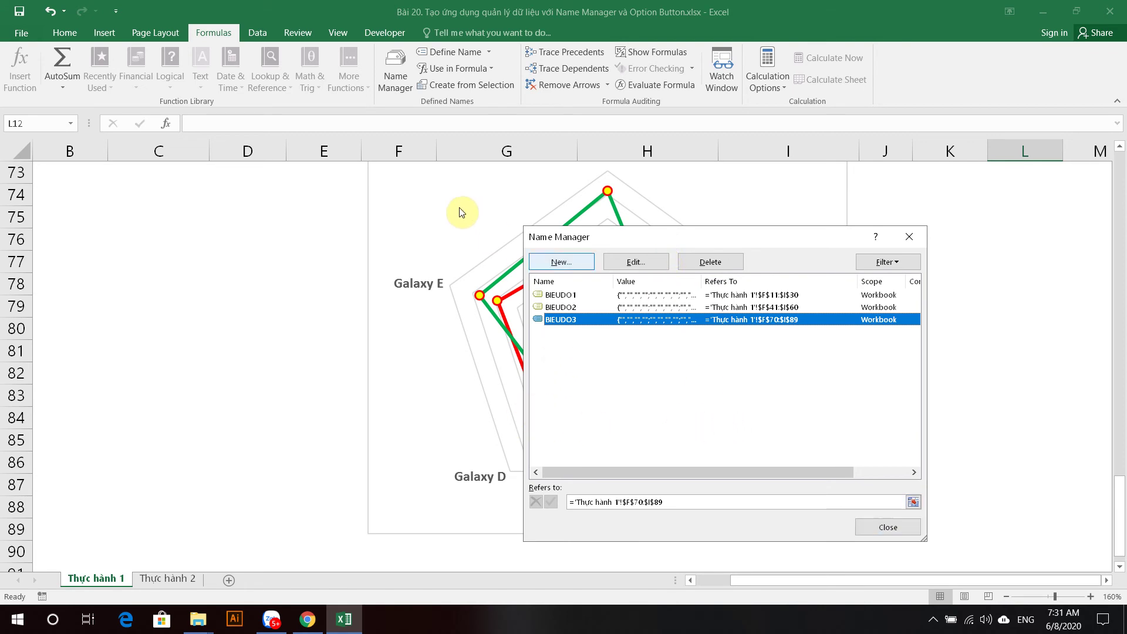
pyautogui.click(572, 262)
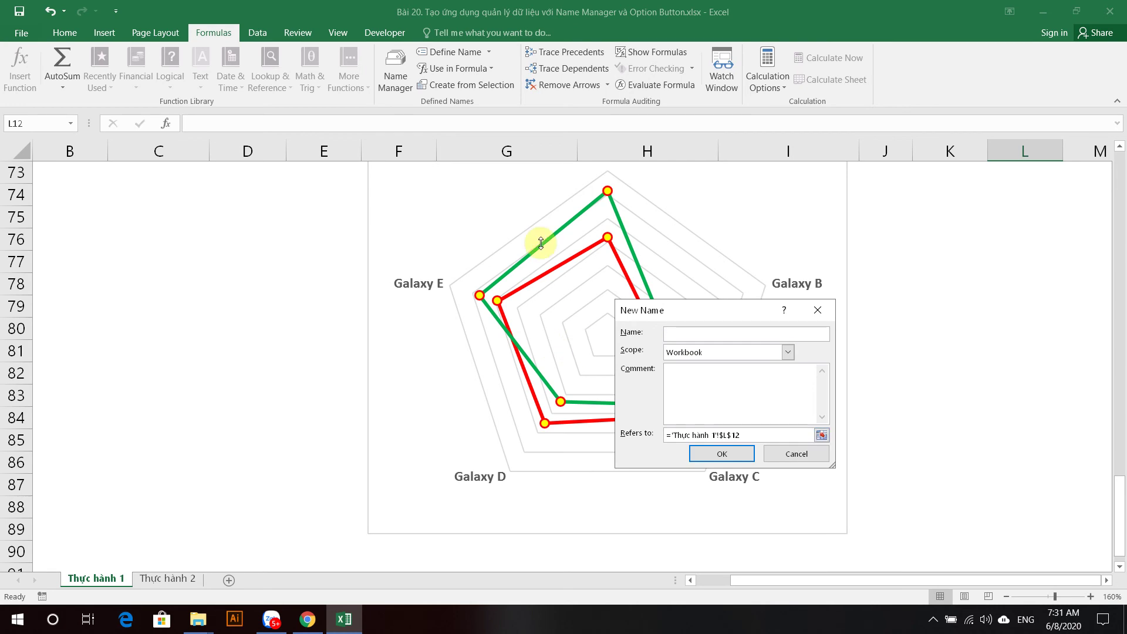
pyautogui.write('LIENK')
pyautogui.write('ETBIEUD')
pyautogui.write('O')
pyautogui.press('Tab')
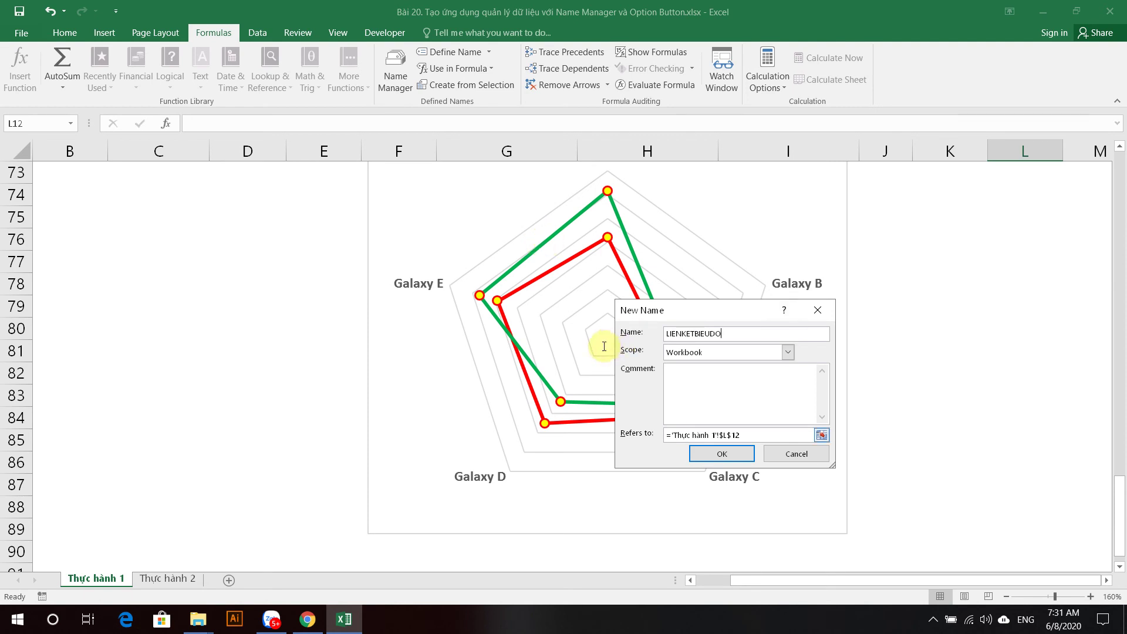
pyautogui.press('Tab')
pyautogui.press('Tab')
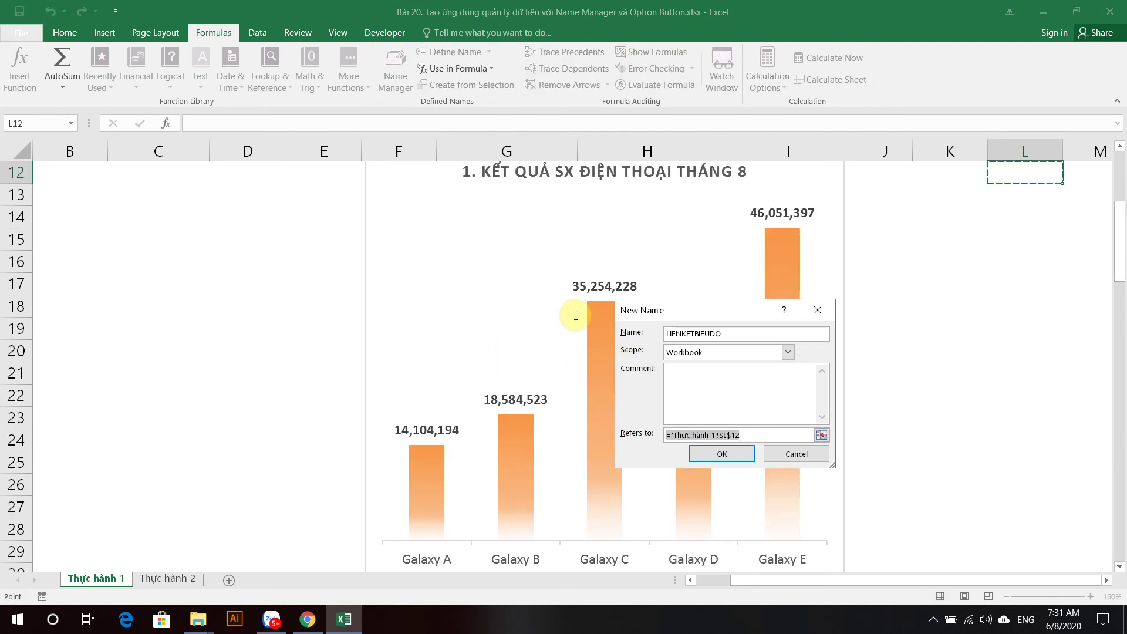
pyautogui.press('Delete')
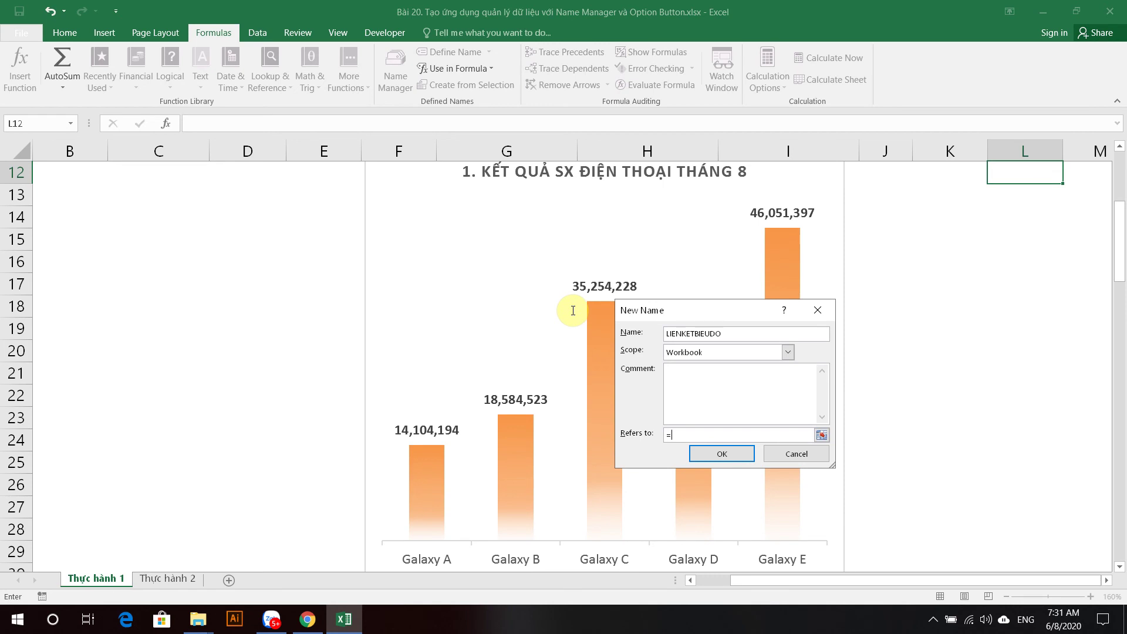
# Begin its formula as =CHOOSE('Thực hành 2'!$D$5, using cell D5 as the index
pyautogui.write('CHOOSE(')
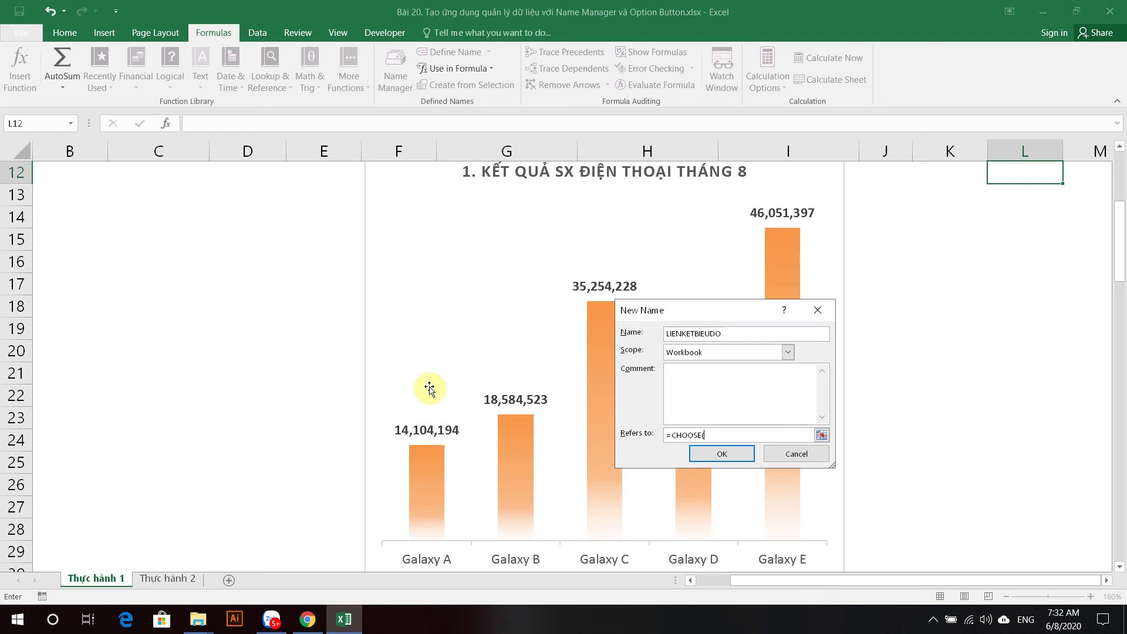
pyautogui.click(171, 580)
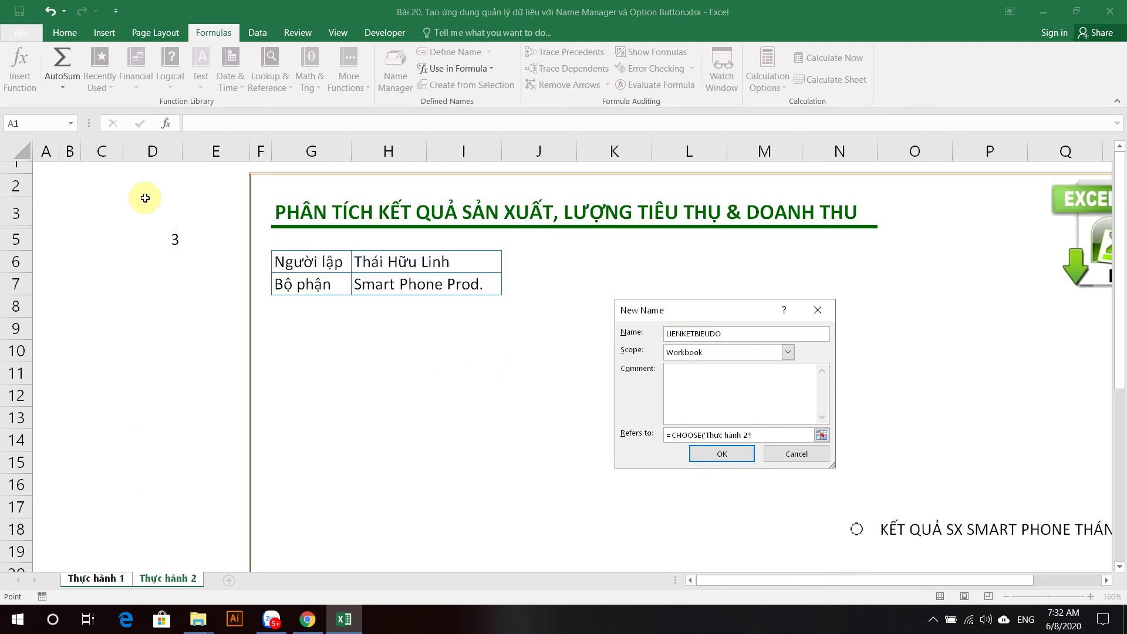
pyautogui.click(175, 240)
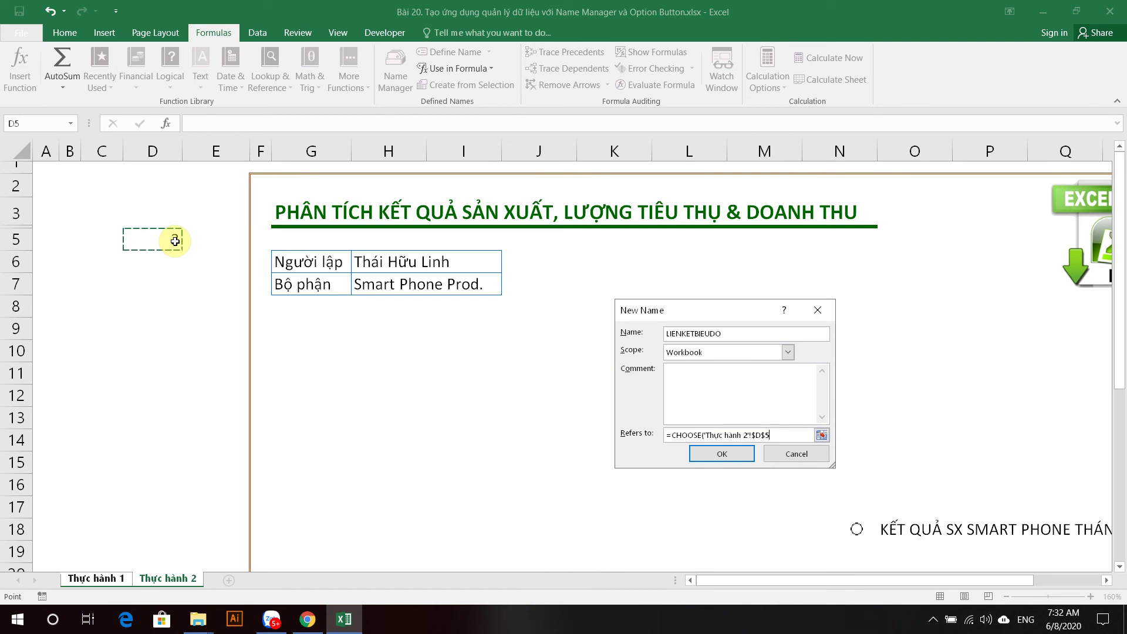
pyautogui.write(',')
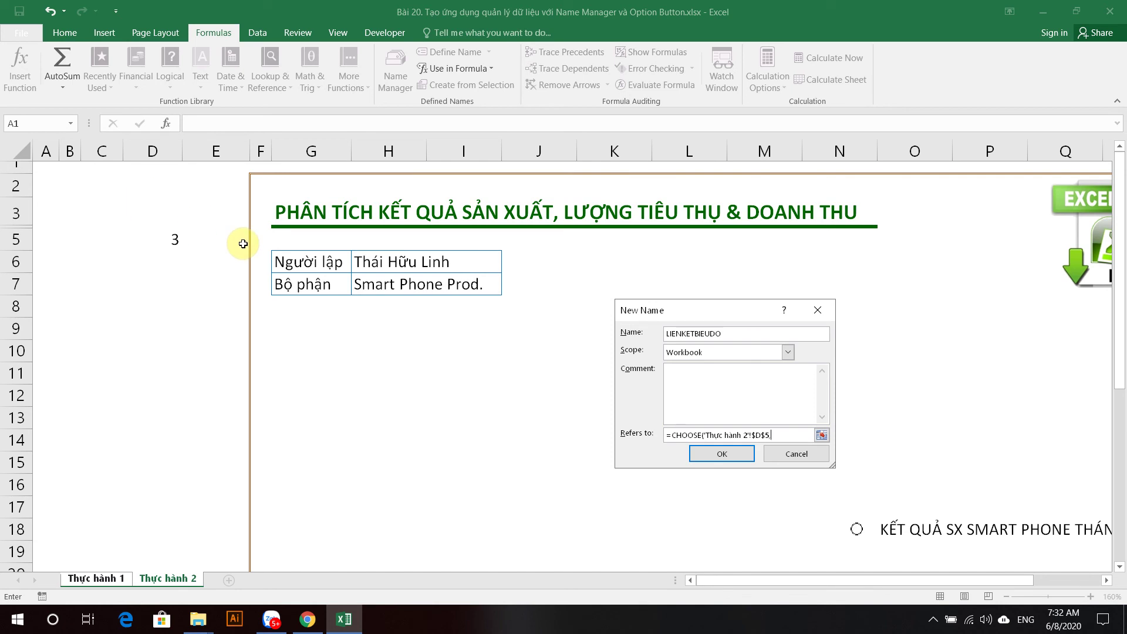
# Add BIEUDO1, BIEUDO2, BIEUDO3 to the CHOOSE formula via Paste Name and save LIENKETBIEUDO
pyautogui.press('F3')
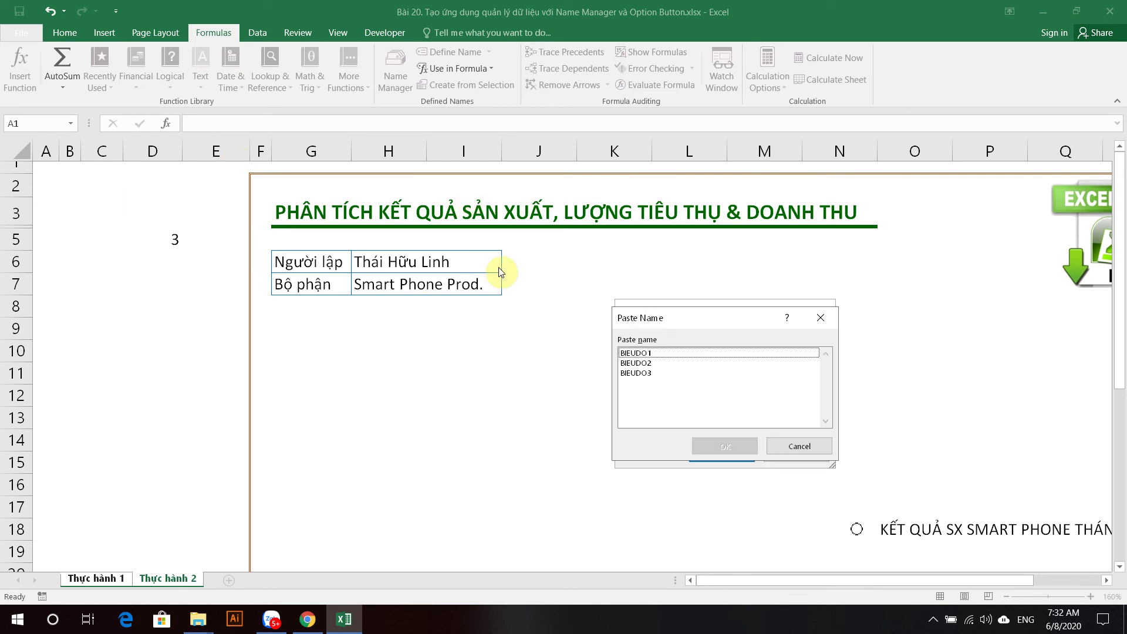
pyautogui.press('Down')
pyautogui.press('Return')
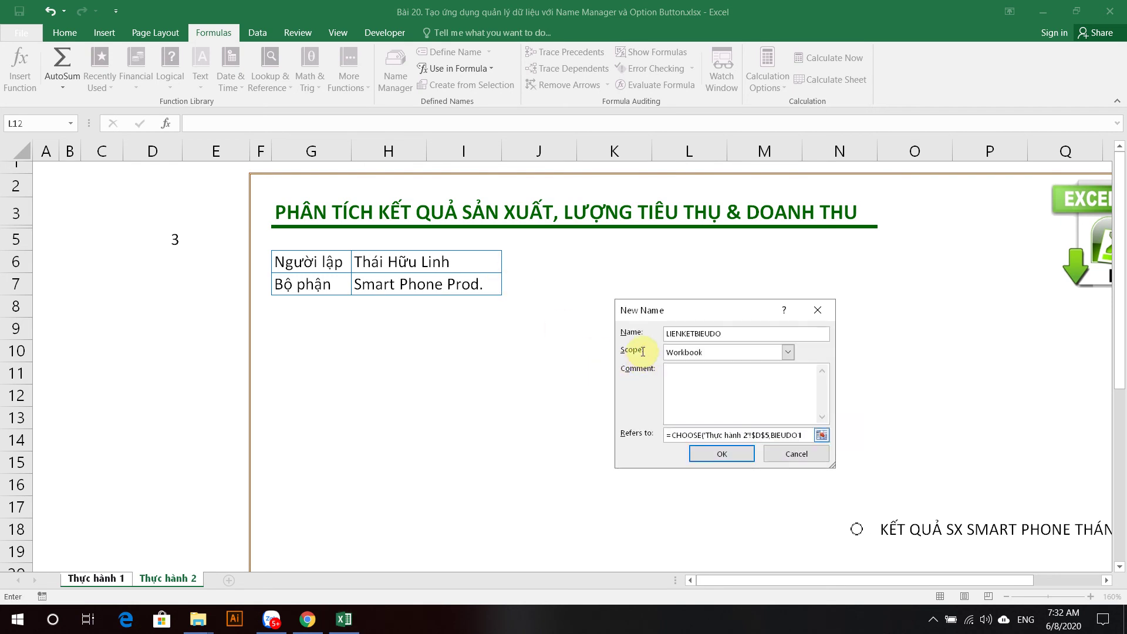
pyautogui.write(',')
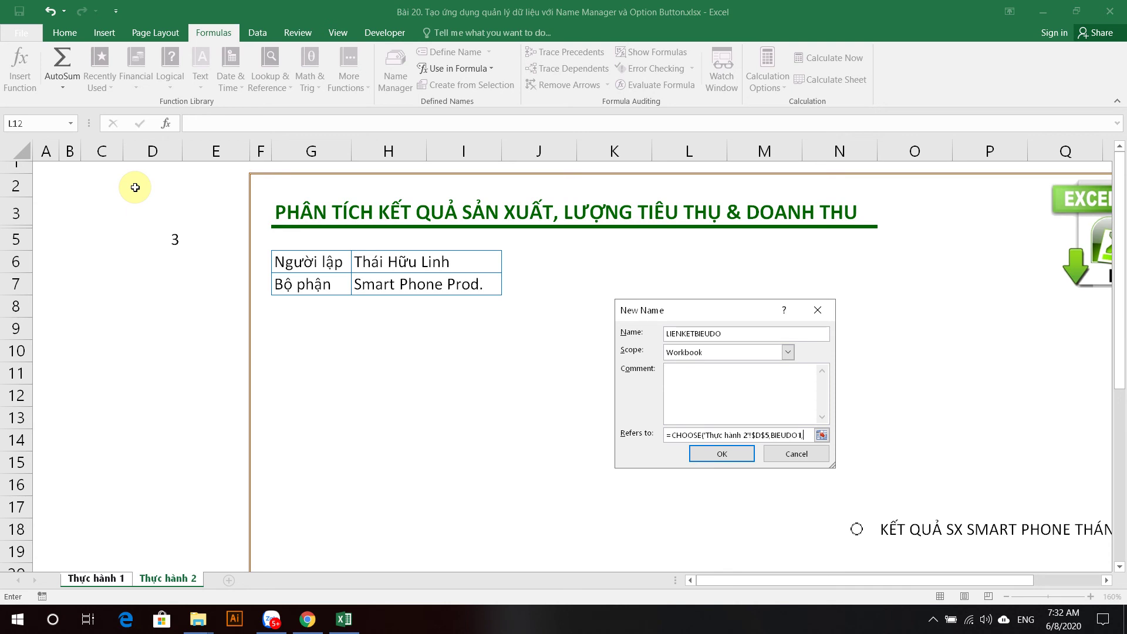
pyautogui.press('F3')
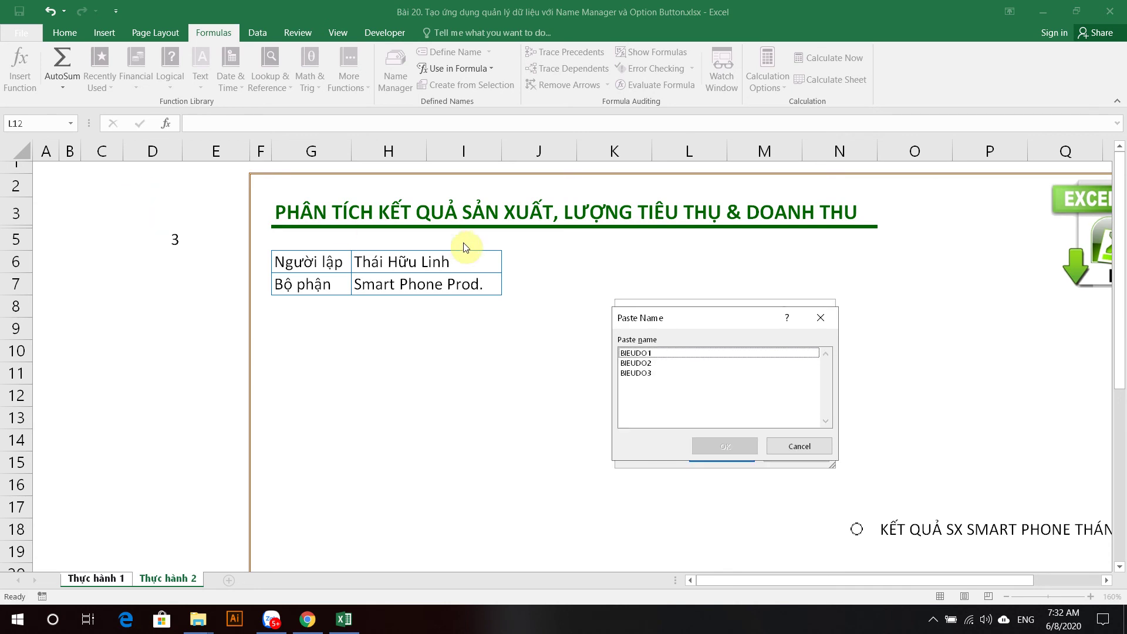
pyautogui.press('Down')
pyautogui.press('Return')
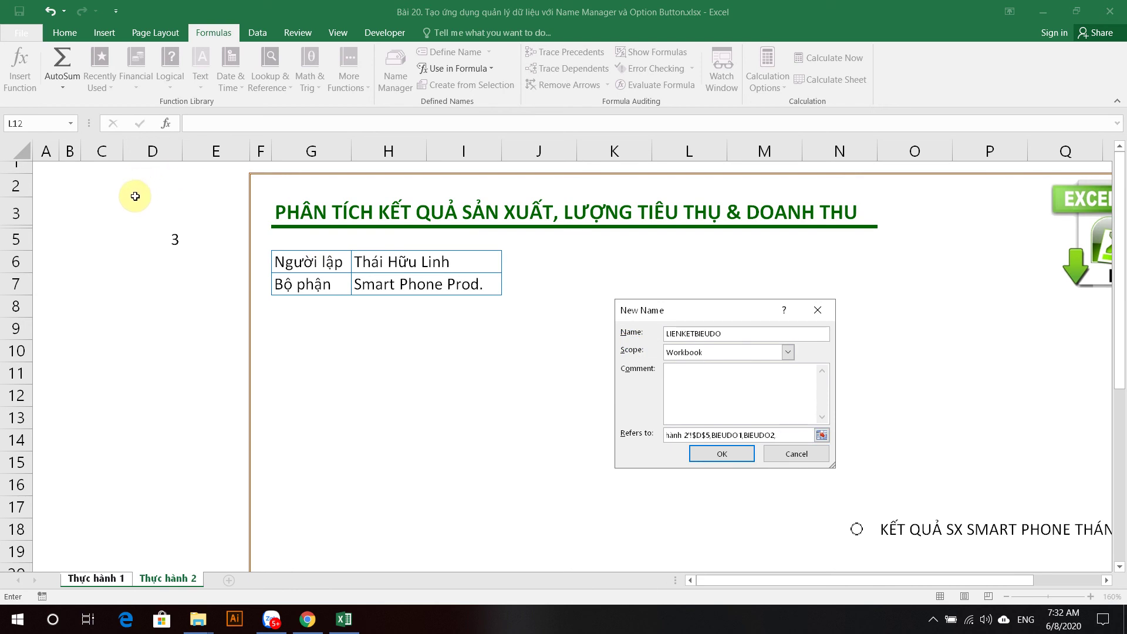
pyautogui.press('F3')
pyautogui.doubleClick(638, 373)
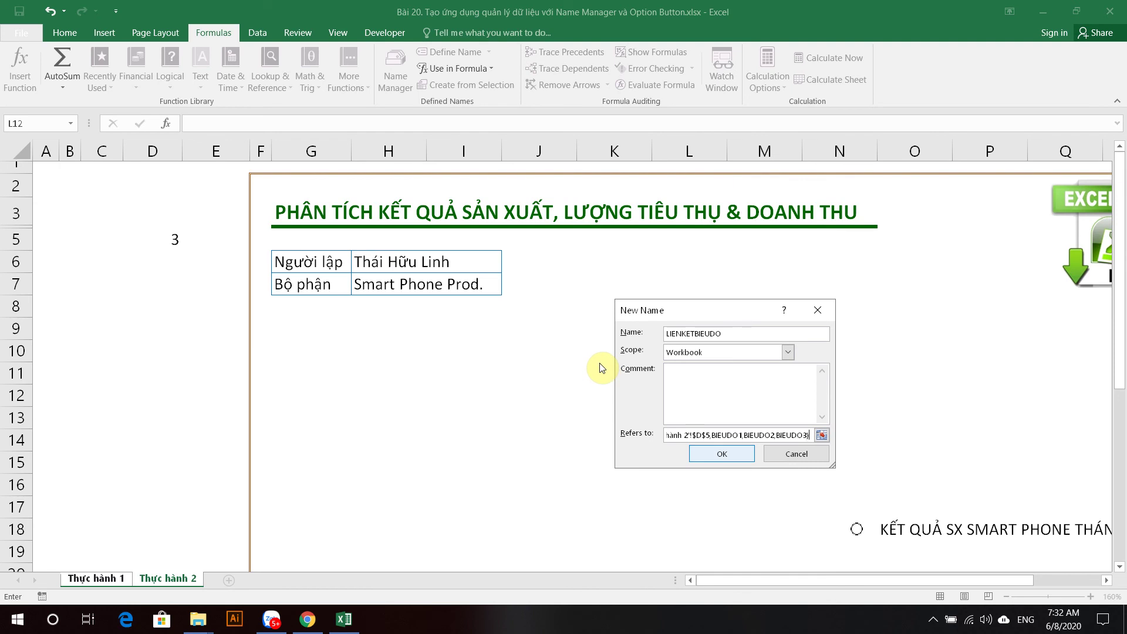
pyautogui.click(736, 453)
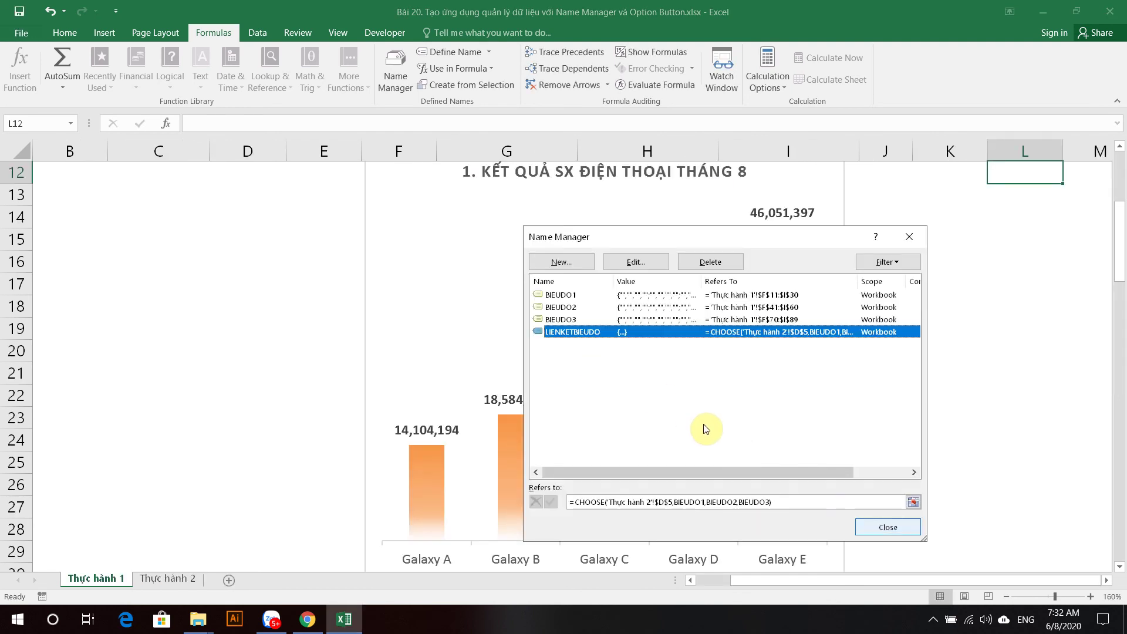
# Close Name Manager and return to sheet Thực hành 2, scrolled down to its three option buttons
pyautogui.click(888, 527)
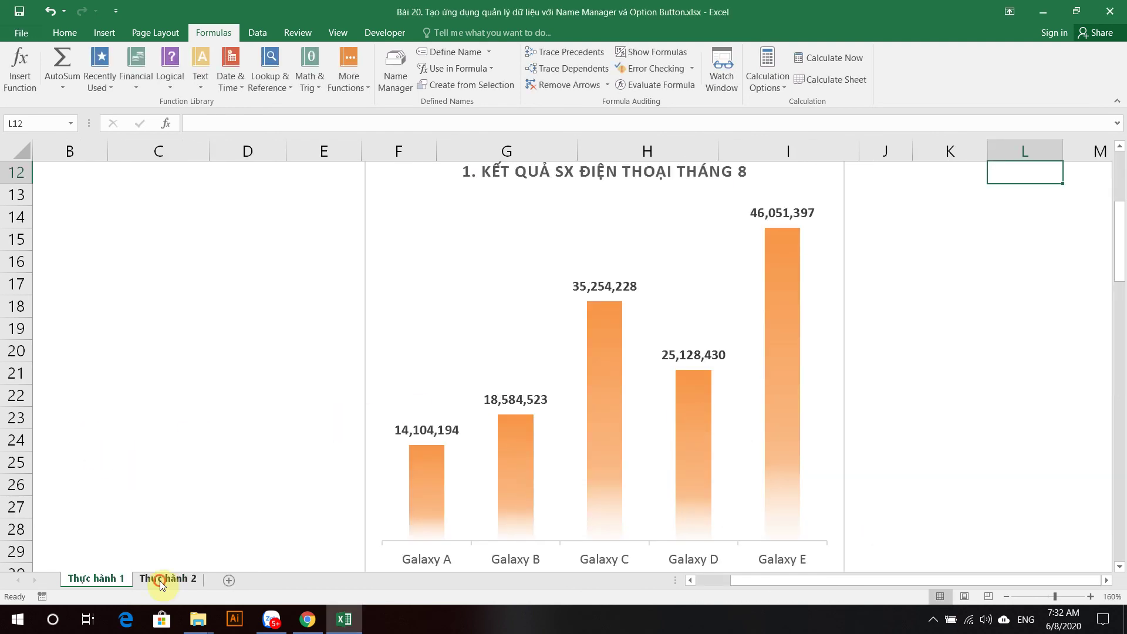
pyautogui.click(161, 583)
pyautogui.scroll(-1, 469, 411)
pyautogui.scroll(-1, 468, 412)
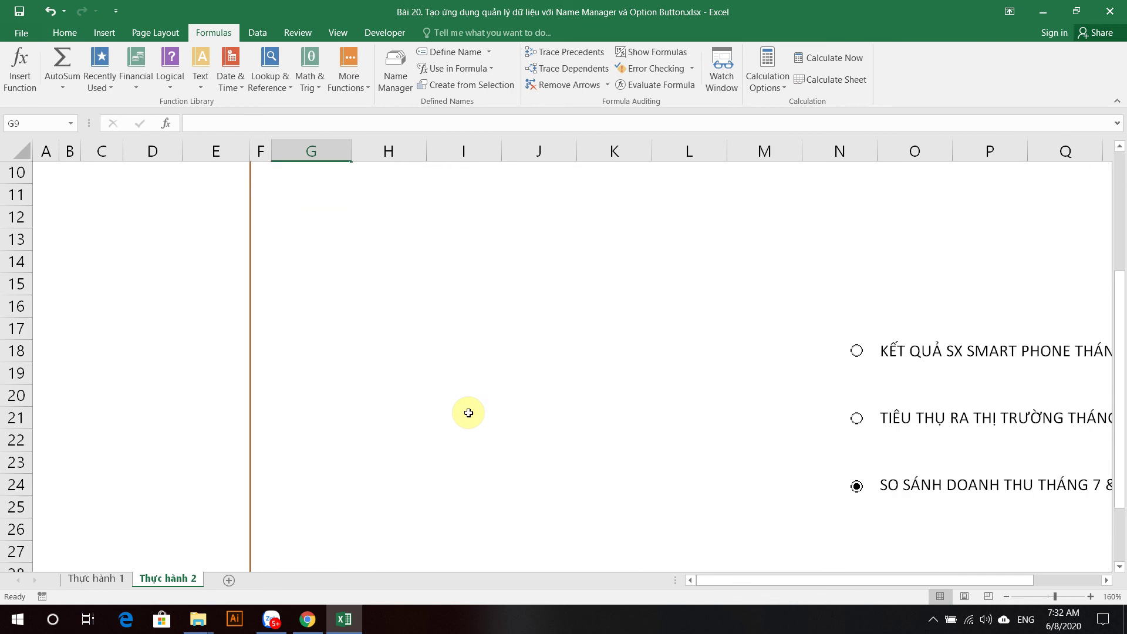
# Insert Desktop\logo.png as a picture and set its height to 4 inches
pyautogui.click(86, 33)
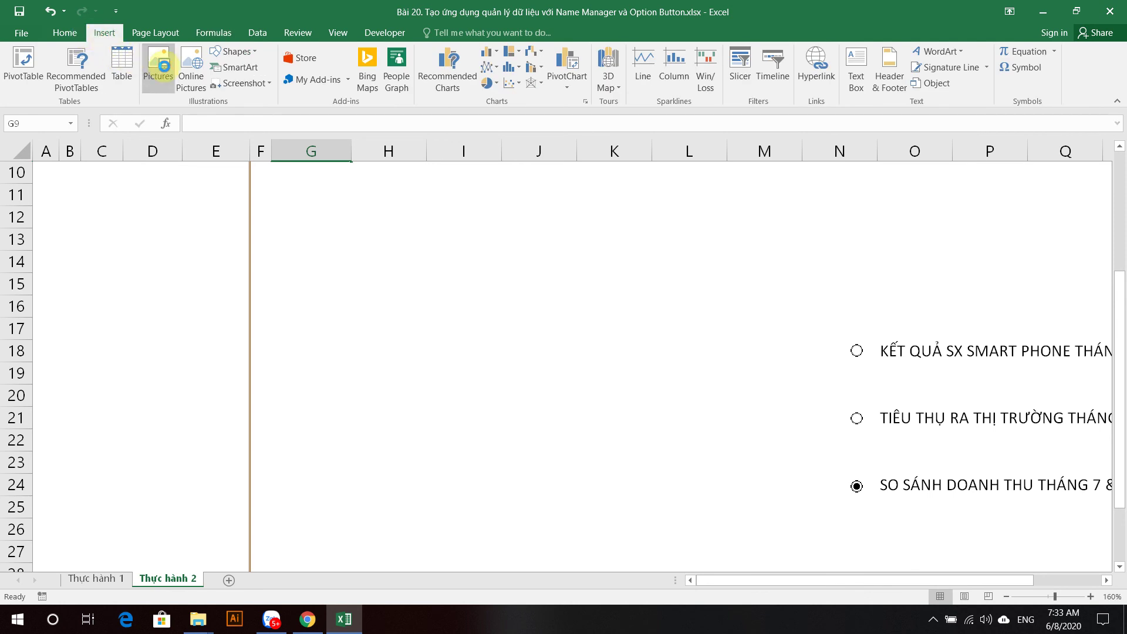
pyautogui.click(158, 64)
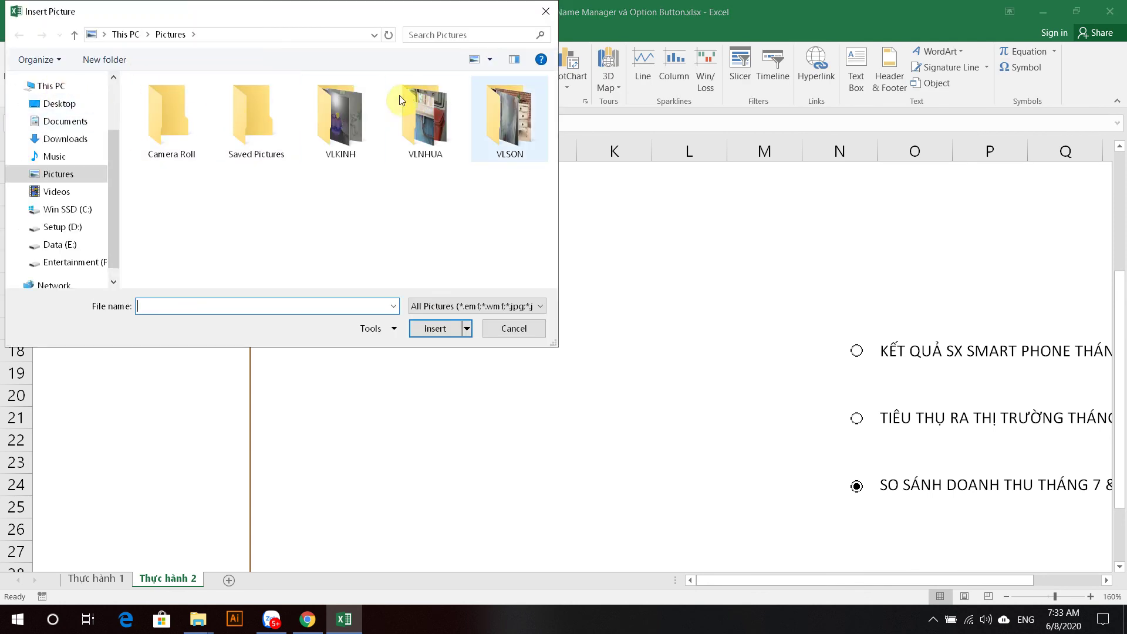
pyautogui.click(59, 104)
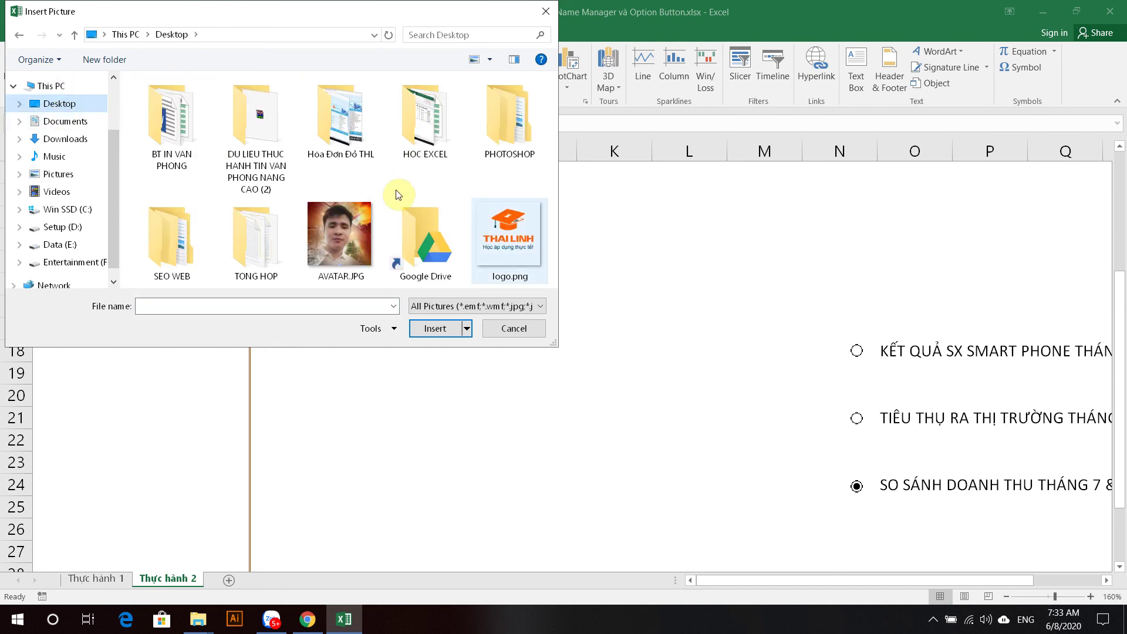
pyautogui.click(498, 222)
pyautogui.doubleClick(498, 222)
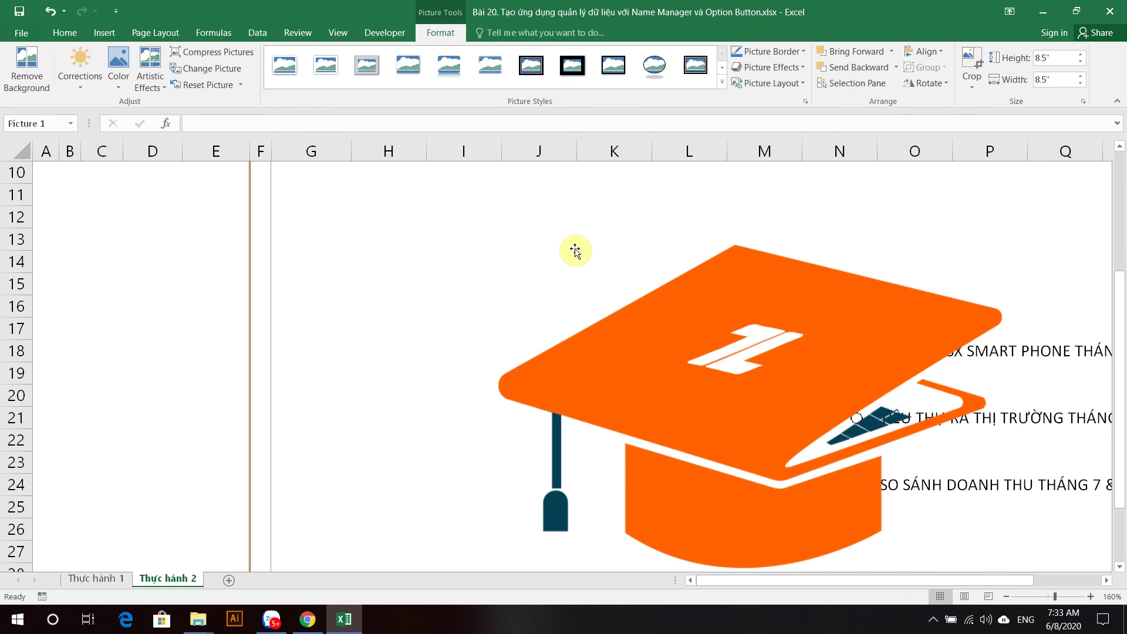
pyautogui.click(1057, 58)
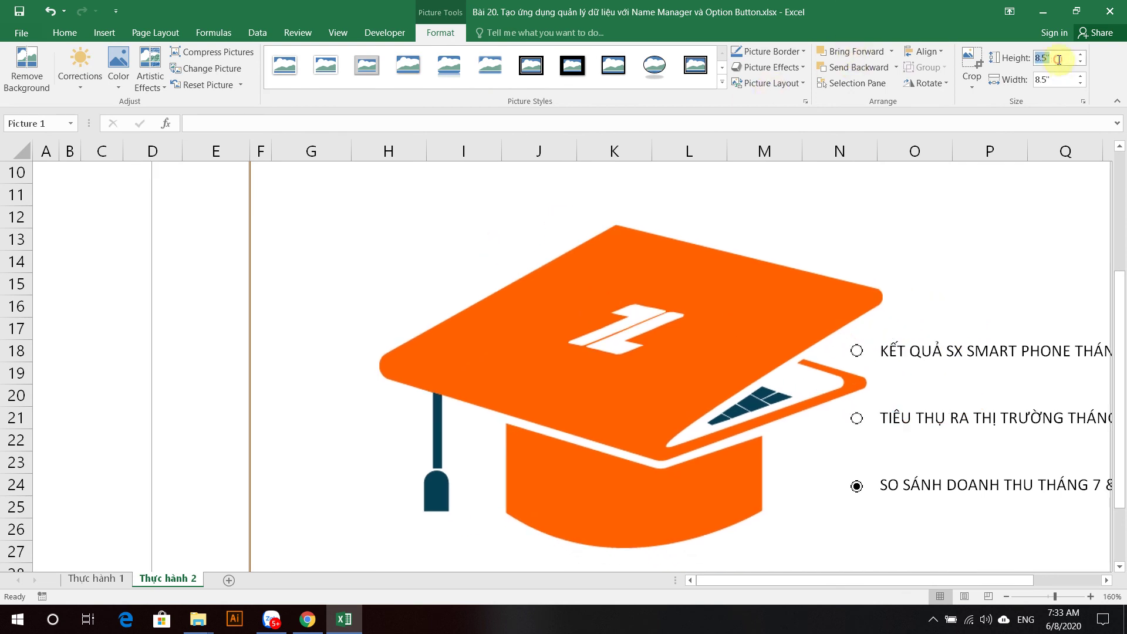
pyautogui.write('4')
pyautogui.press('Return')
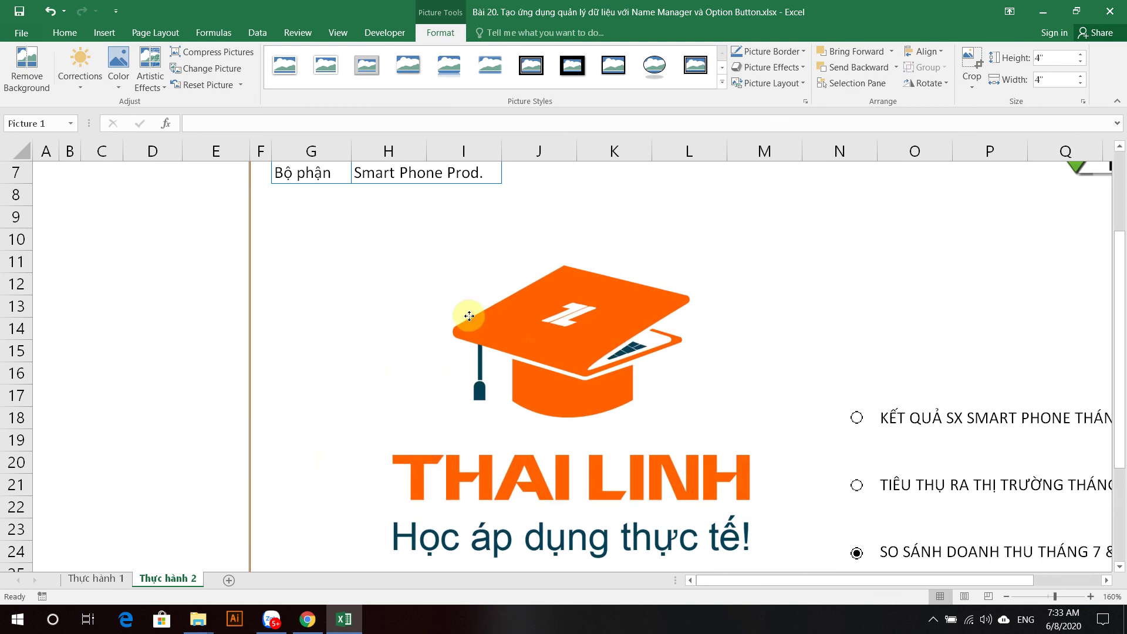
# Move the logo inside the dashboard frame, just left of the option buttons
pyautogui.moveTo(401, 333); pyautogui.dragTo(575, 355)
pyautogui.keyDown('ctrl'); pyautogui.scroll(-2, 688, 436); pyautogui.keyUp('ctrl')
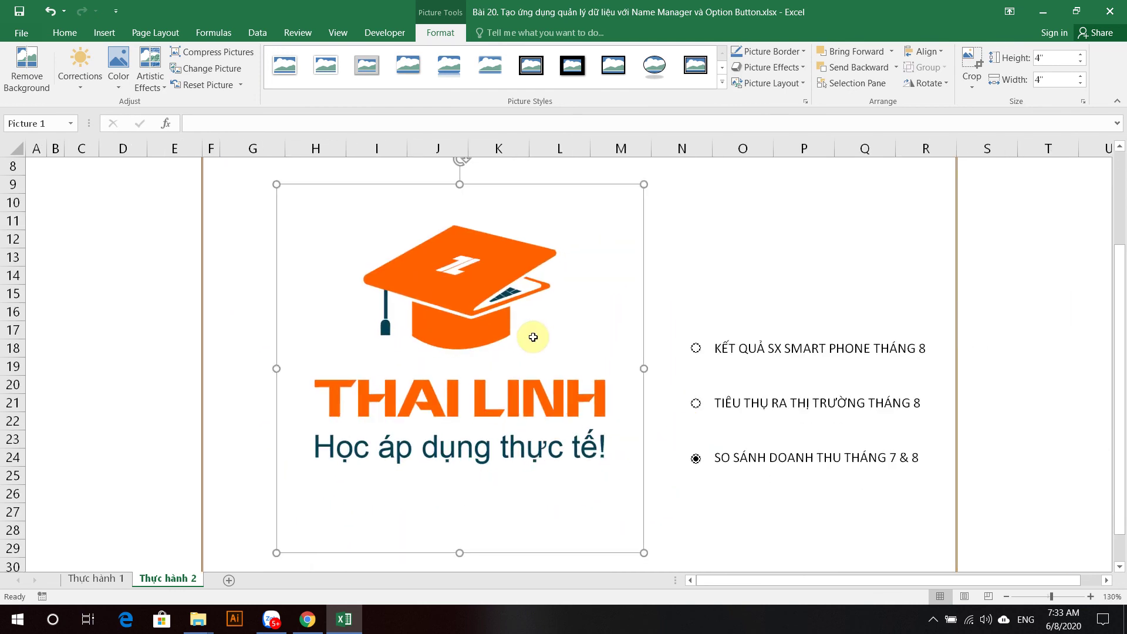
pyautogui.keyDown('ctrl'); pyautogui.scroll(2, 528, 329); pyautogui.keyUp('ctrl')
pyautogui.keyDown('ctrl'); pyautogui.scroll(-3, 667, 421); pyautogui.keyUp('ctrl')
pyautogui.moveTo(377, 322); pyautogui.dragTo(342, 307)
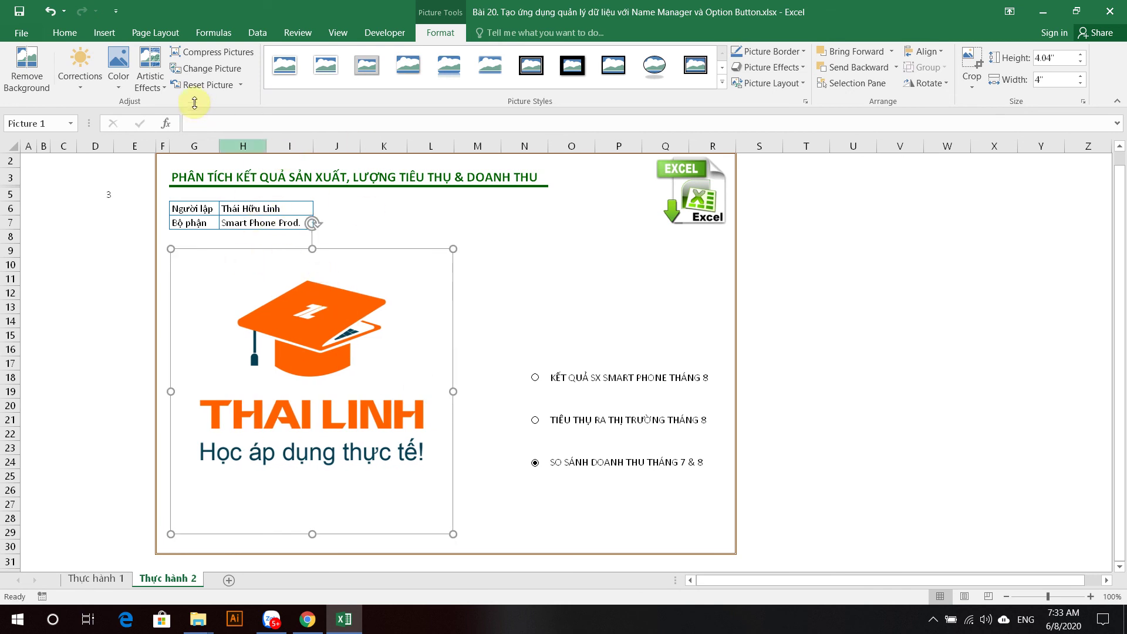
pyautogui.click(244, 124)
pyautogui.write('=')
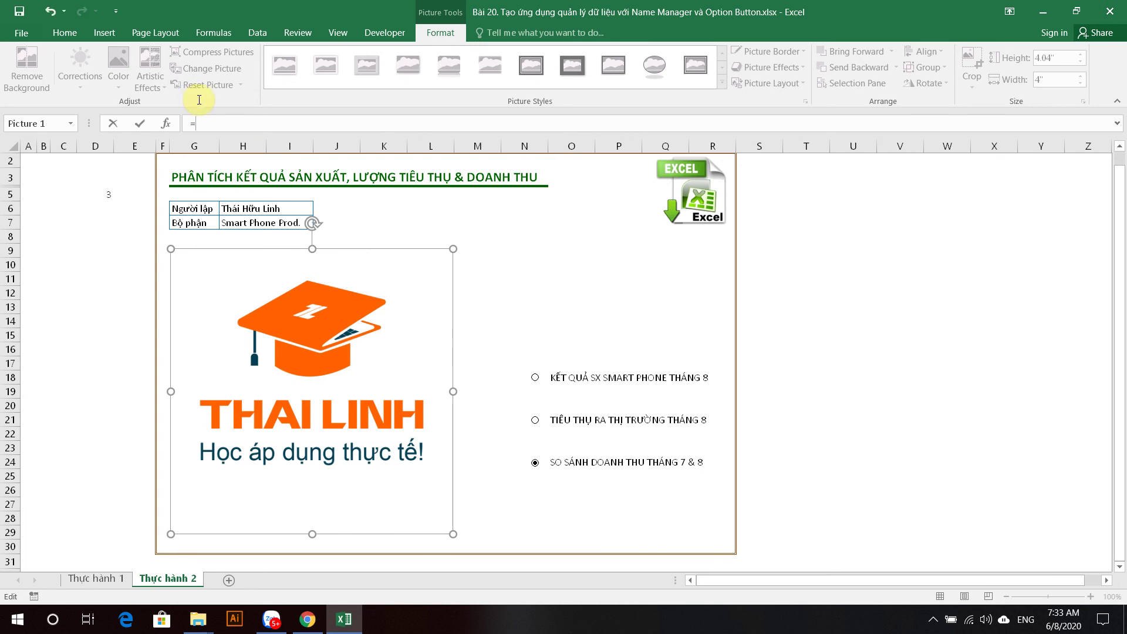
pyautogui.press('Escape')
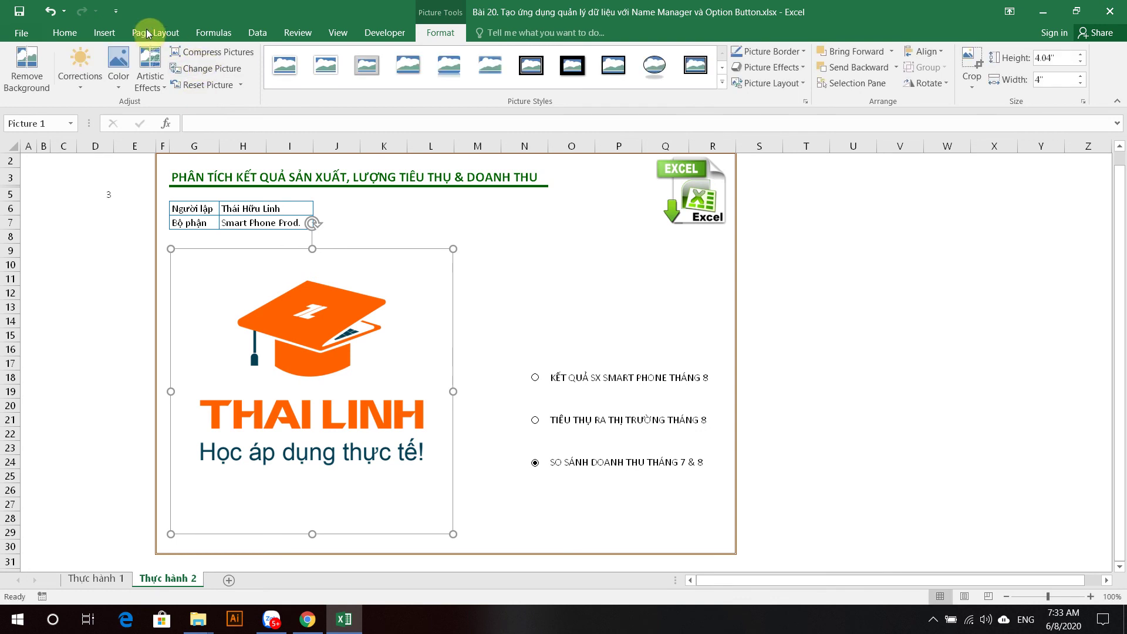
pyautogui.click(196, 34)
pyautogui.click(395, 70)
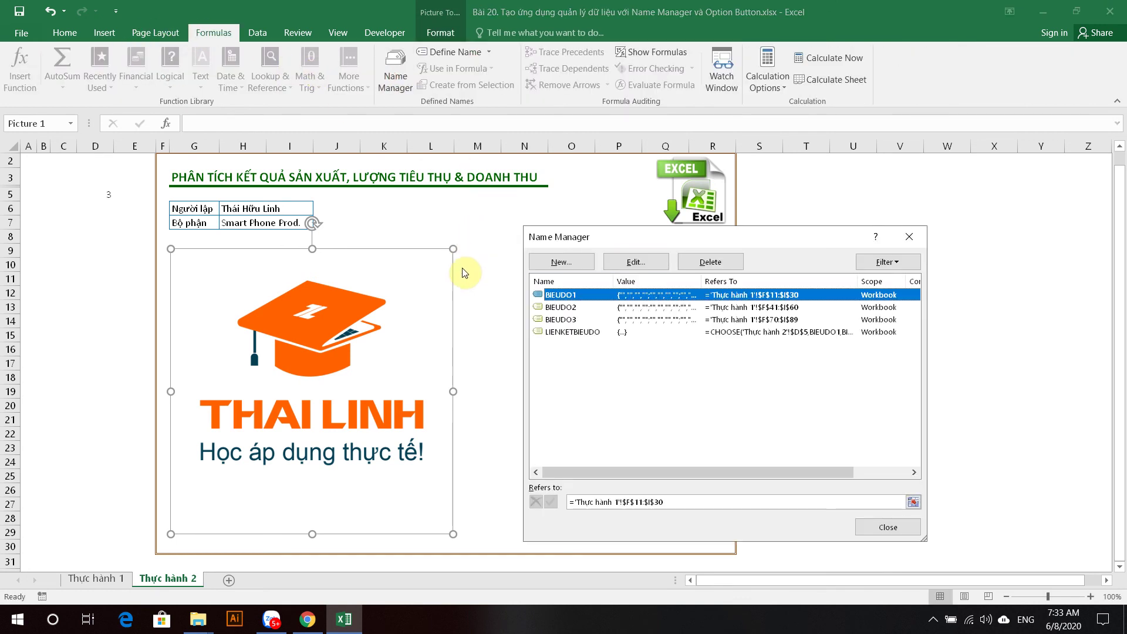
pyautogui.click(577, 332)
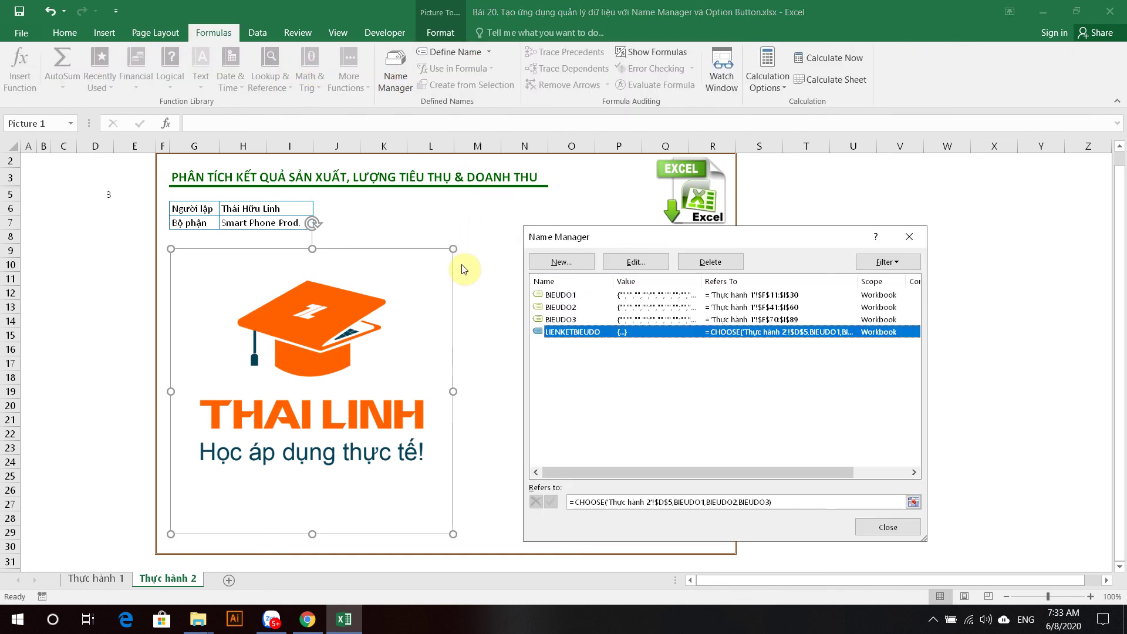
pyautogui.click(889, 526)
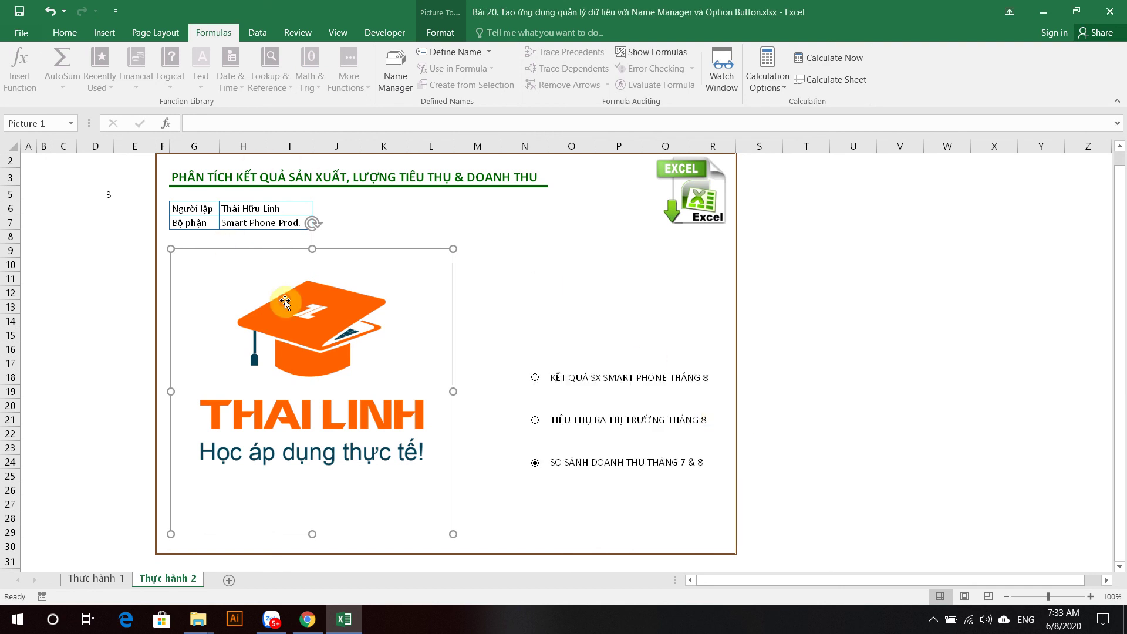
pyautogui.click(216, 124)
# Give the selected picture the formula =LIENKETBIEUDO so it displays the chosen chart
pyautogui.write('=')
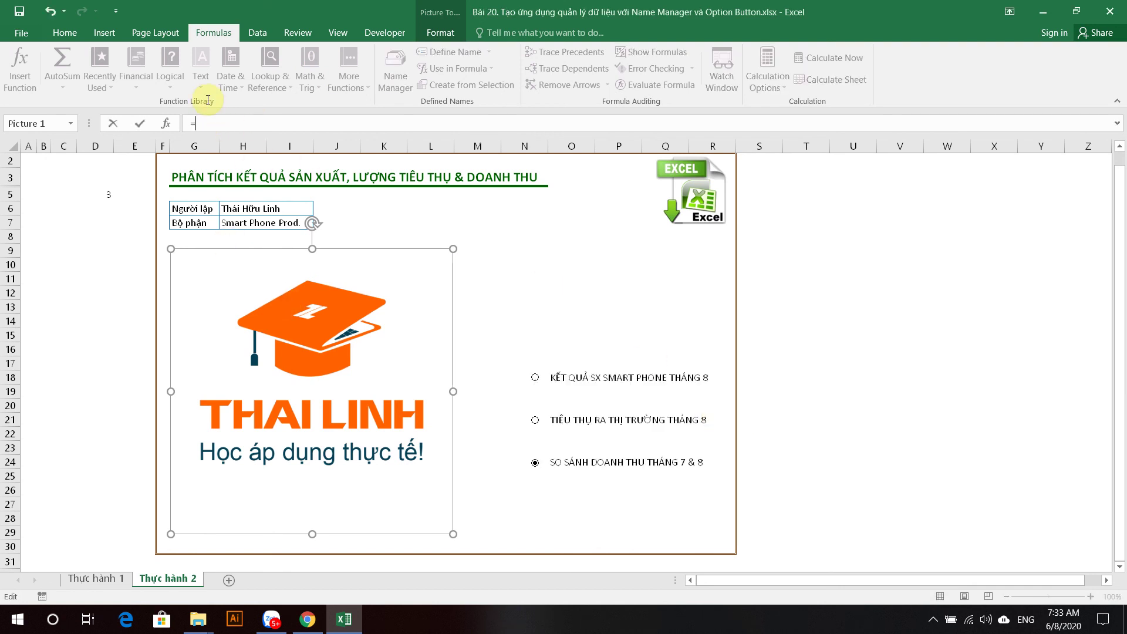
pyautogui.write('LIE')
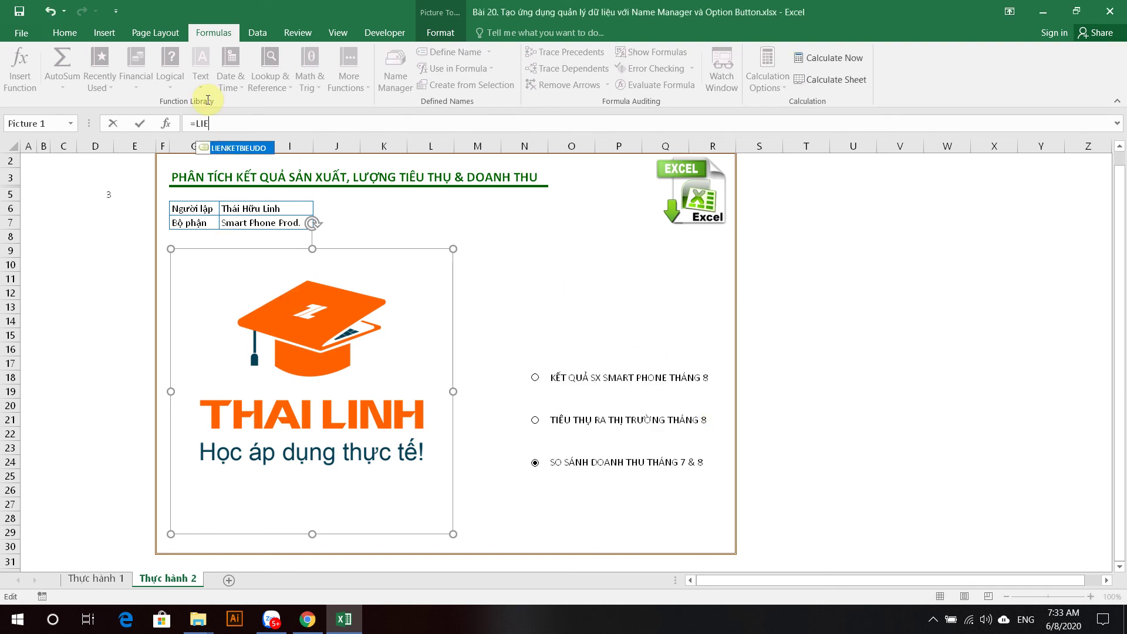
pyautogui.press('Tab')
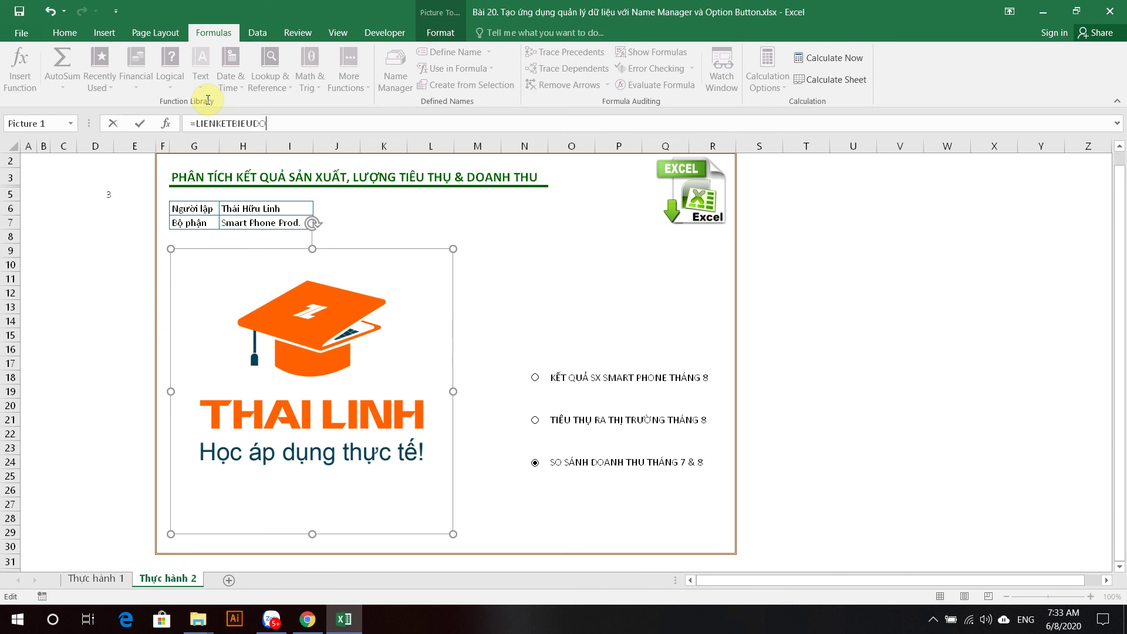
pyautogui.press('Return')
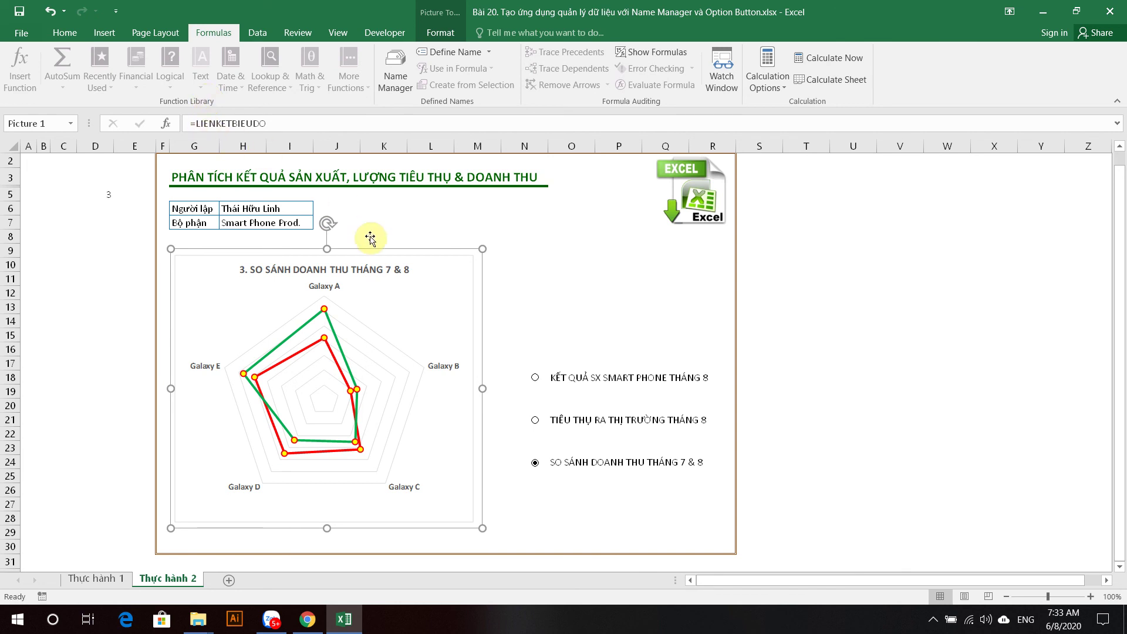
# Test the linked picture by choosing option 2, then option 1 to show the month 8 production chart
pyautogui.click(534, 377)
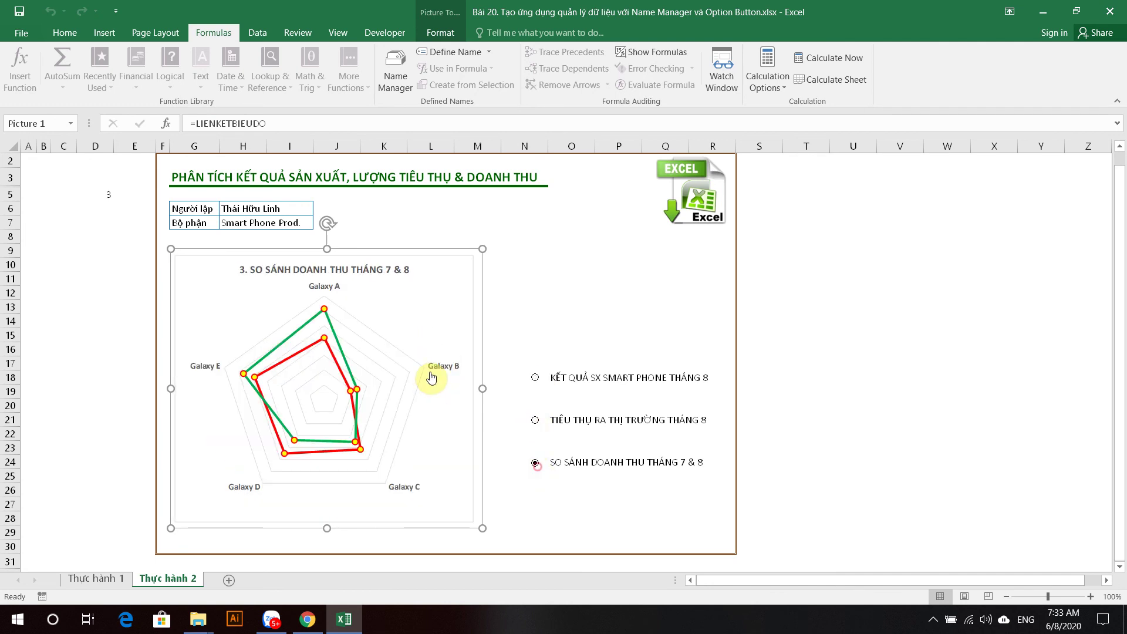
pyautogui.click(535, 419)
pyautogui.click(534, 377)
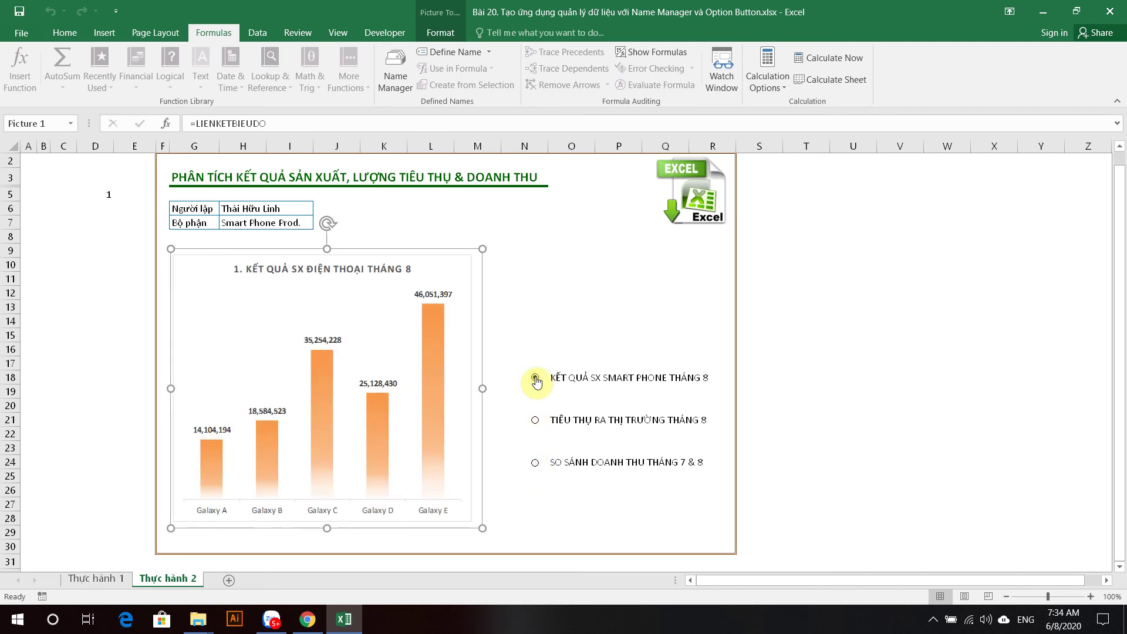